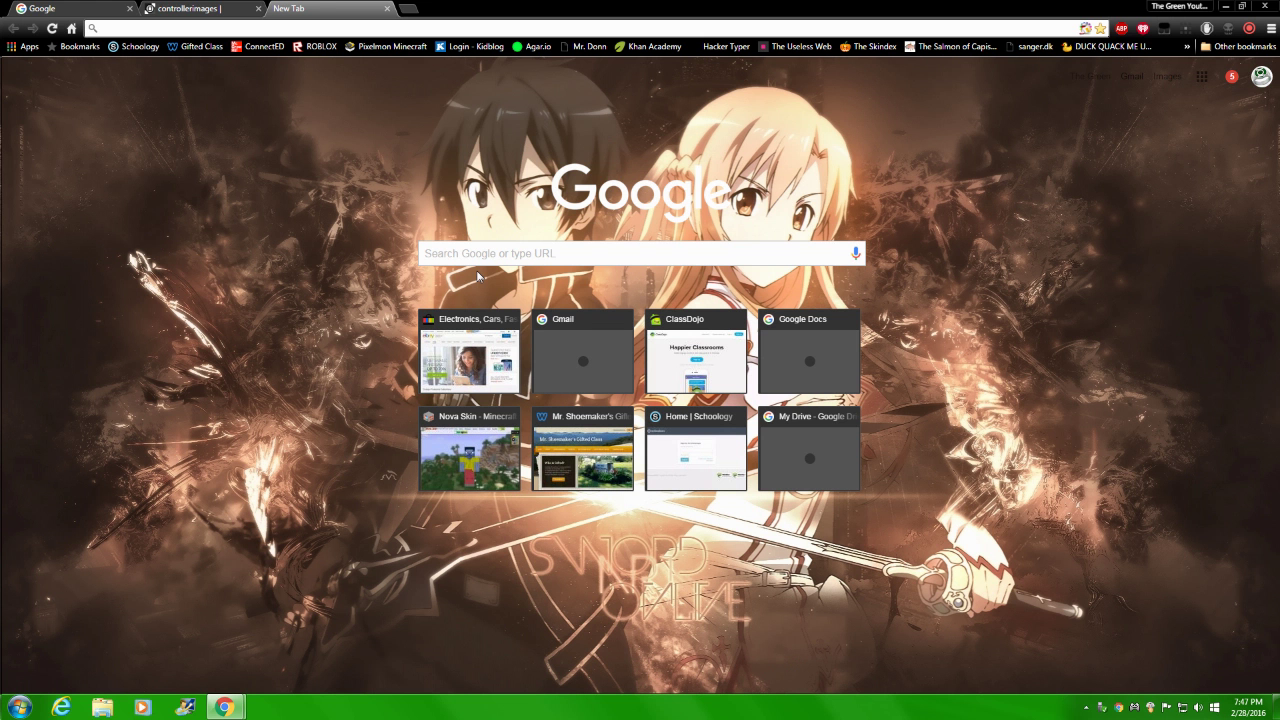
Open the eBay purchase history, checking and dismissing the recorder status panel.
click(386, 46)
click(1252, 29)
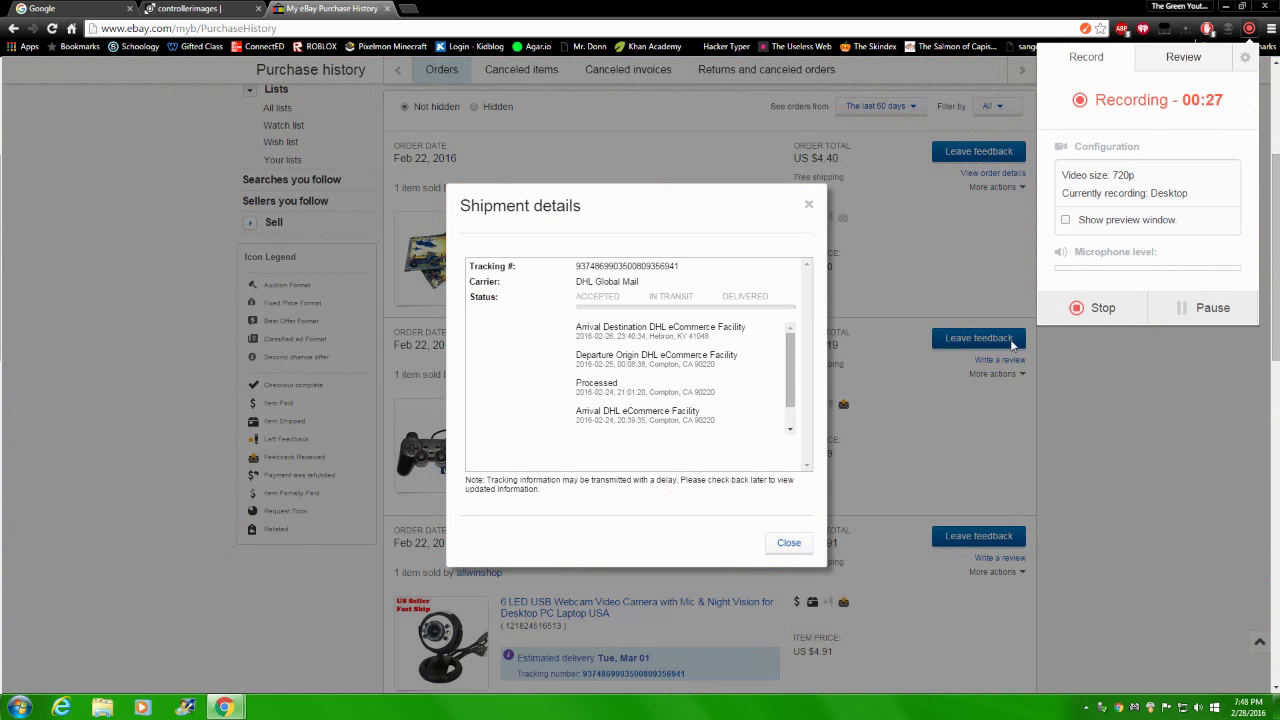
click(893, 266)
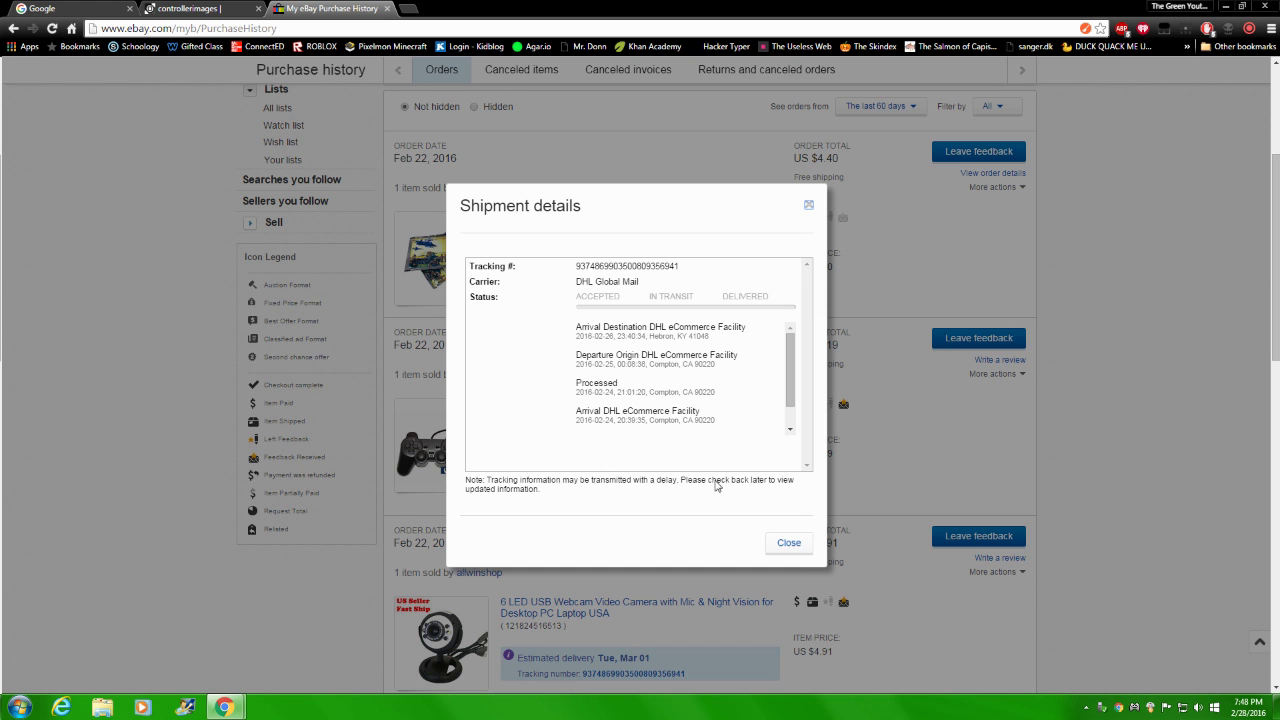
Open the webcam order's shipment details and select its tracking number.
click(789, 542)
scroll(701, 360, down, 3)
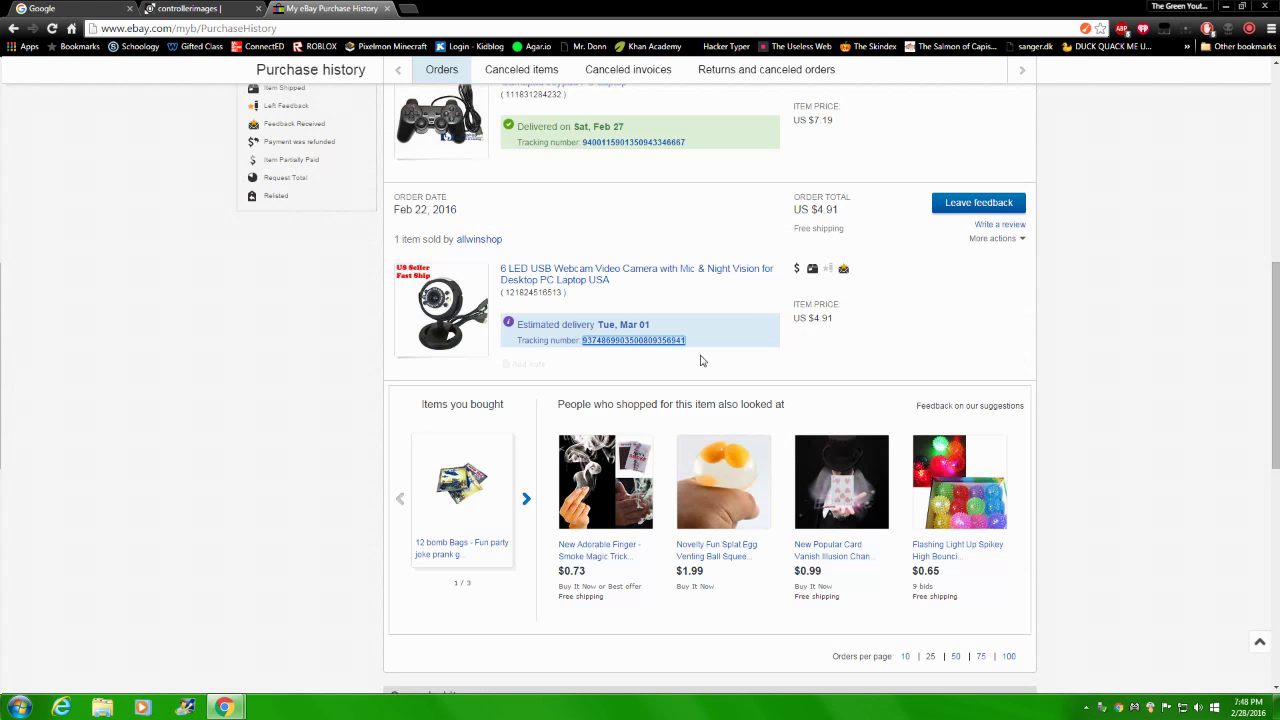
click(624, 340)
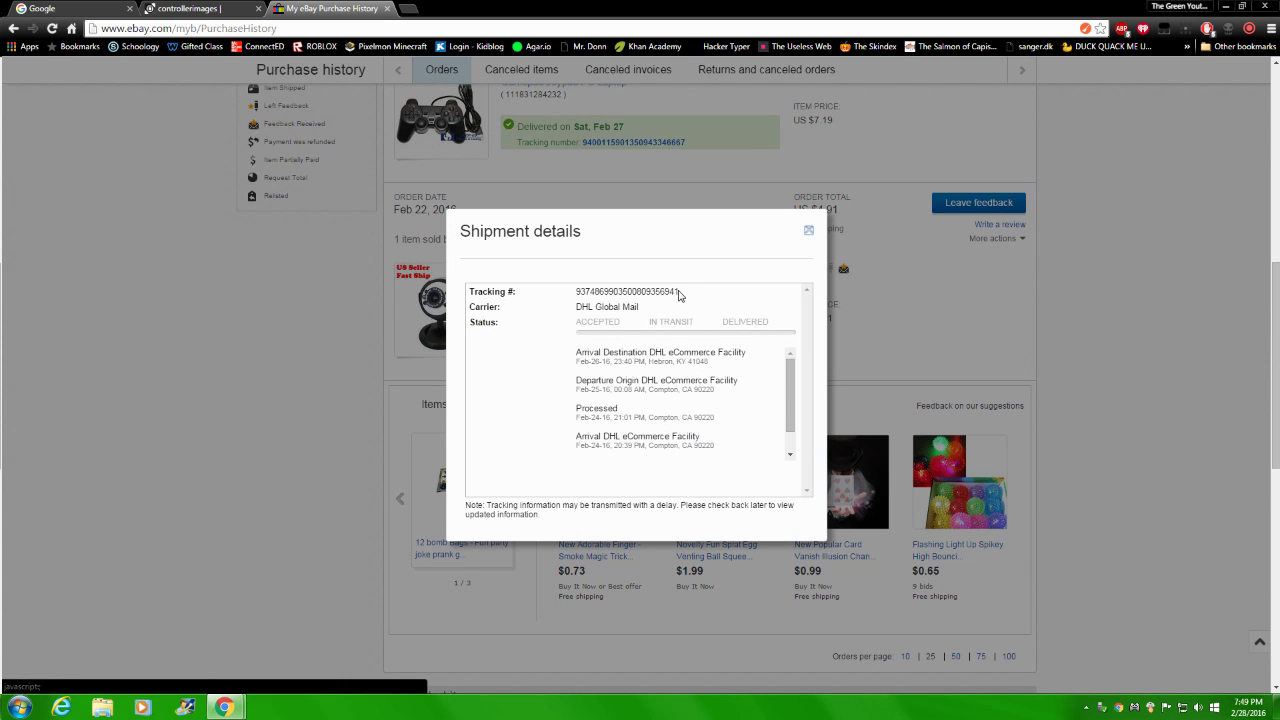
drag(679, 291, 580, 291)
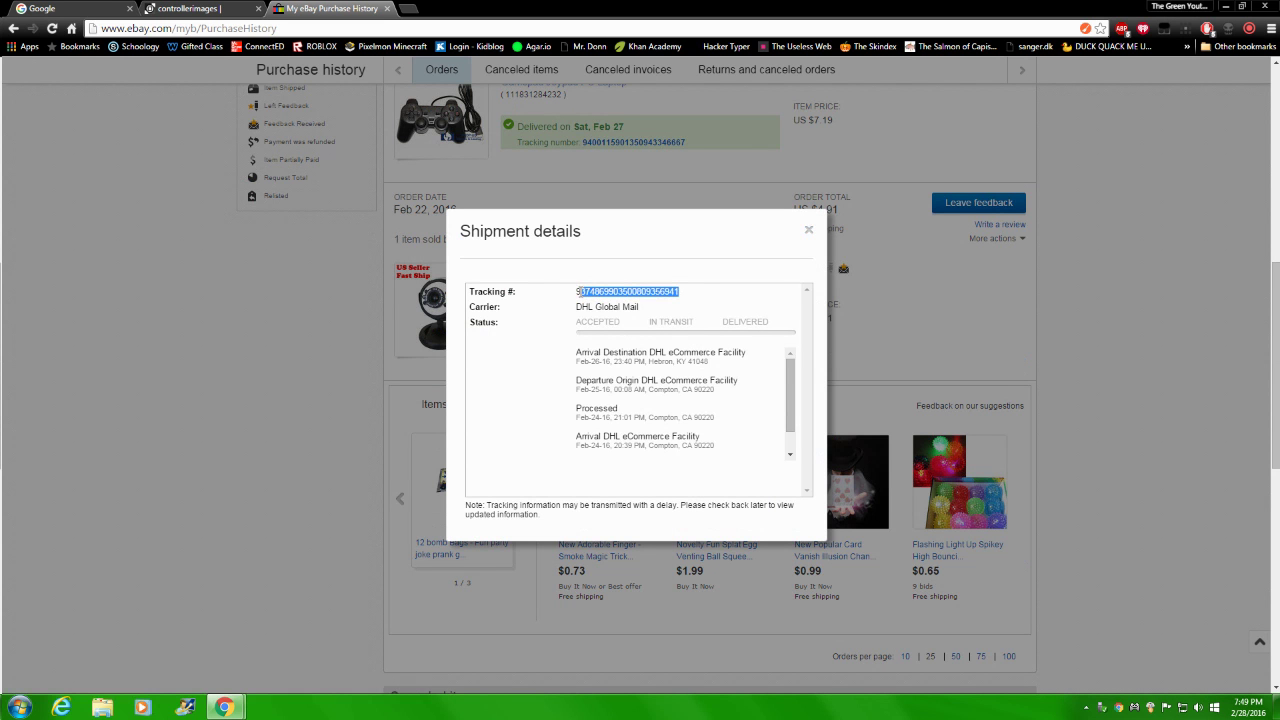
drag(578, 291, 575, 292)
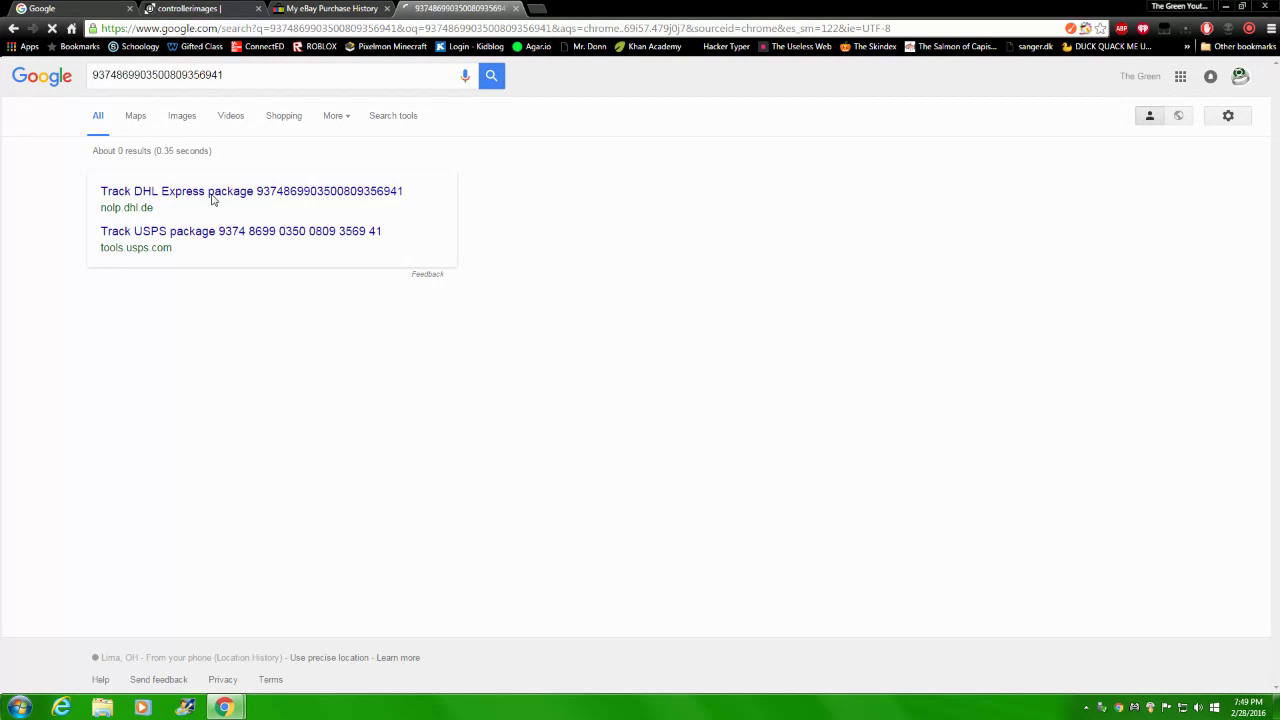
Check the DHL result, then confirm USPS shows the webcam package as Pre-Shipment and close it.
click(212, 199)
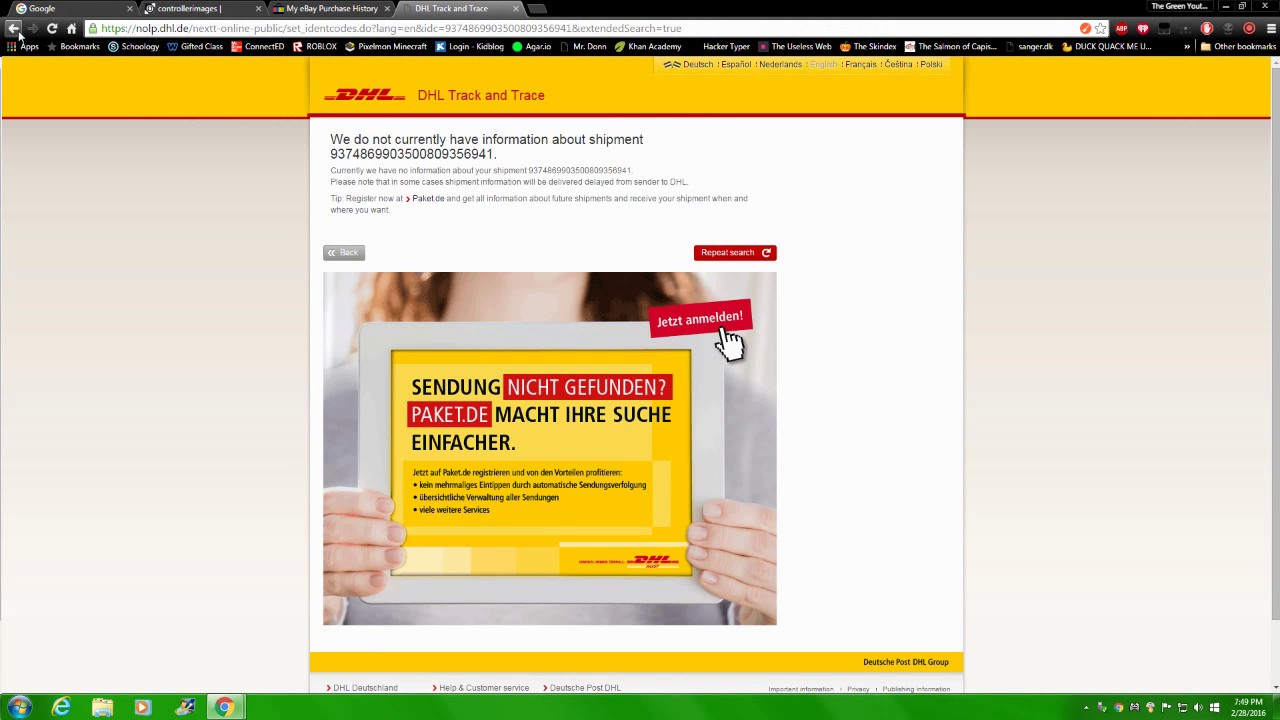
click(15, 29)
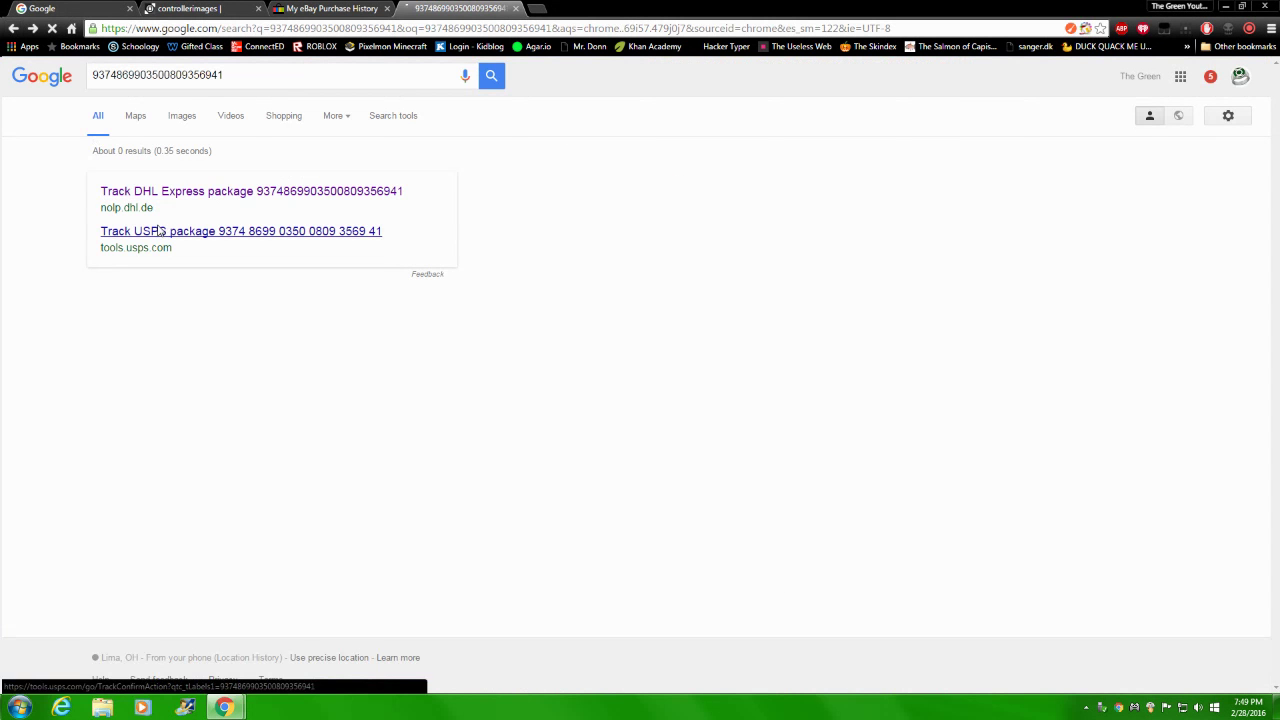
click(158, 231)
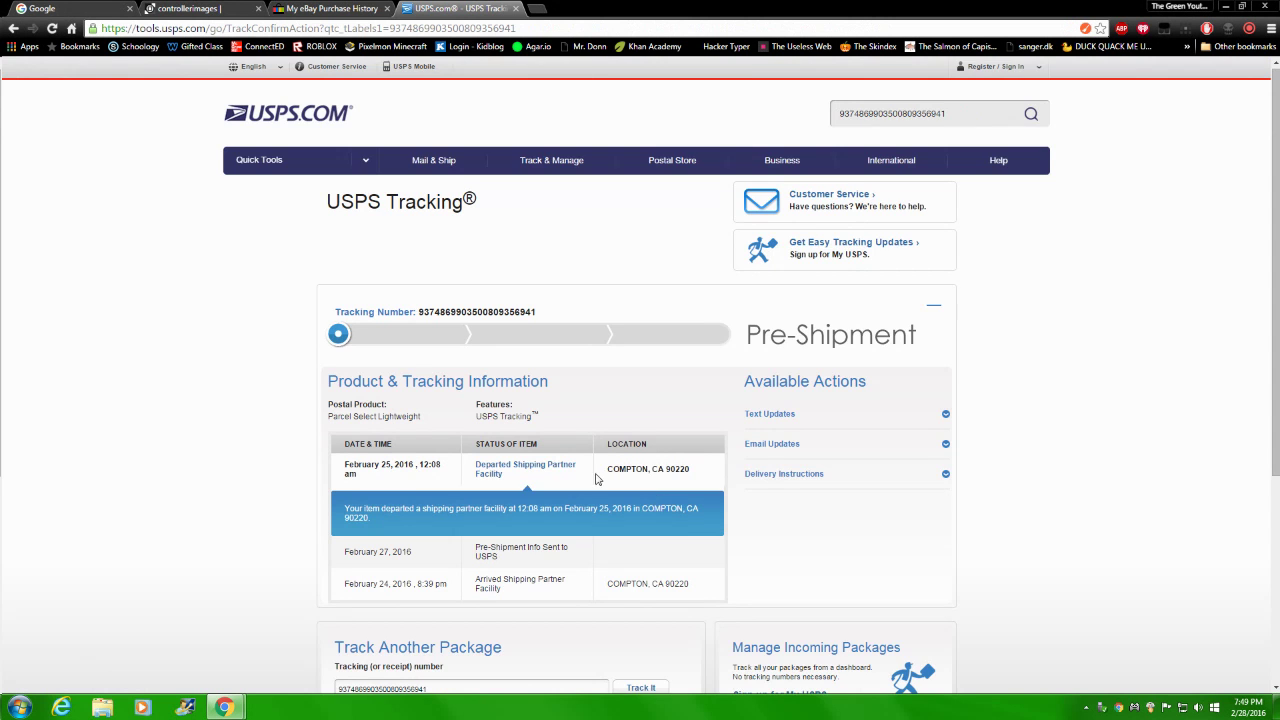
scroll(592, 479, down, 2)
scroll(592, 479, down, 2)
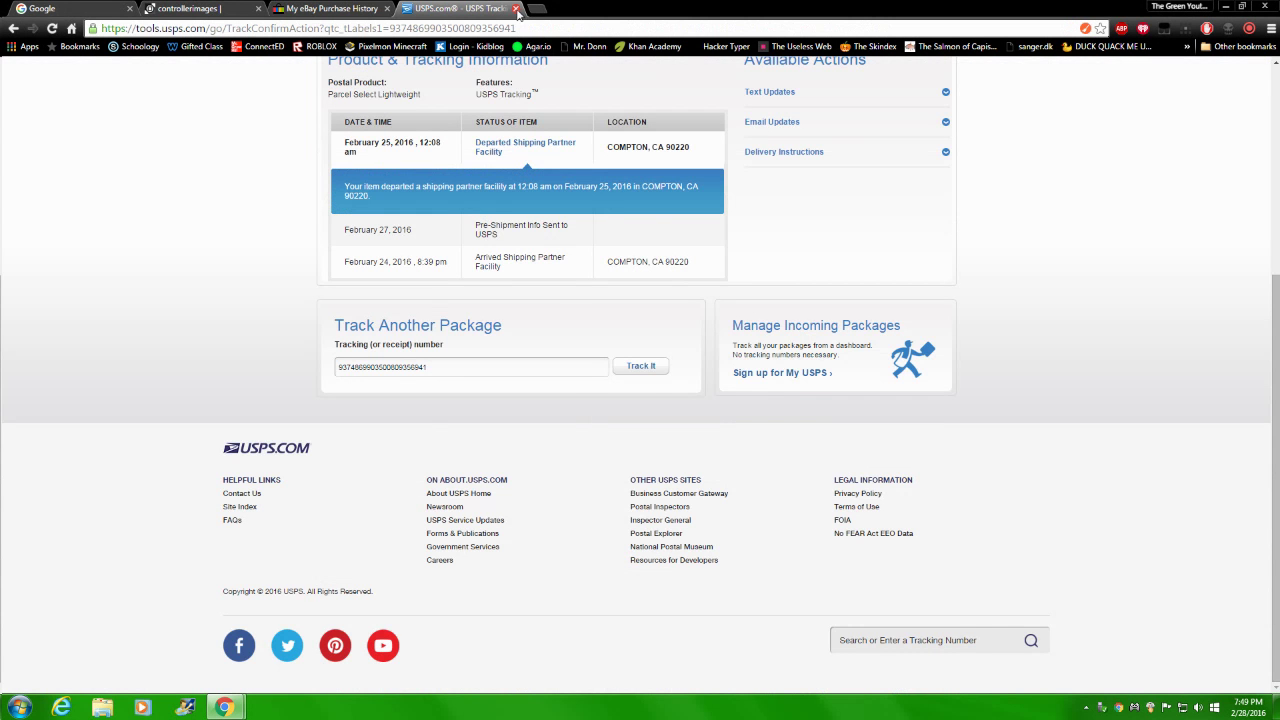
click(516, 9)
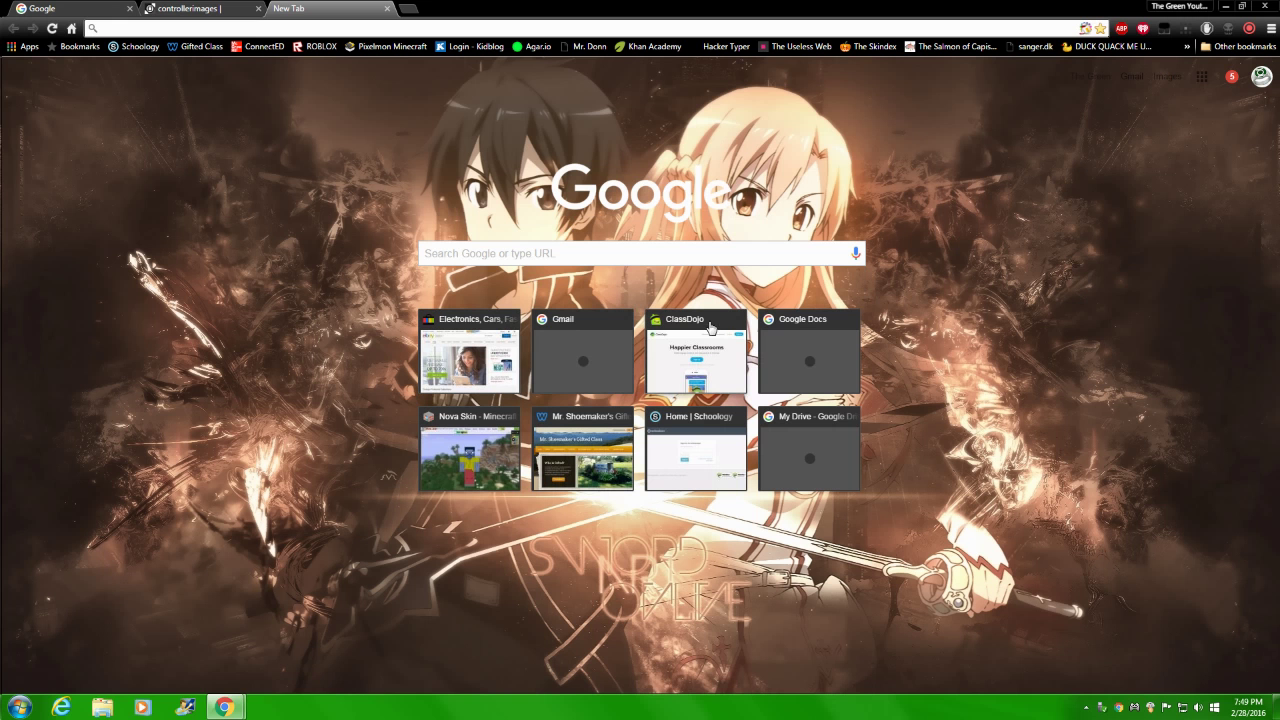
Close the eBay tab to a blank new tab page and dismiss the recorder popup.
click(711, 328)
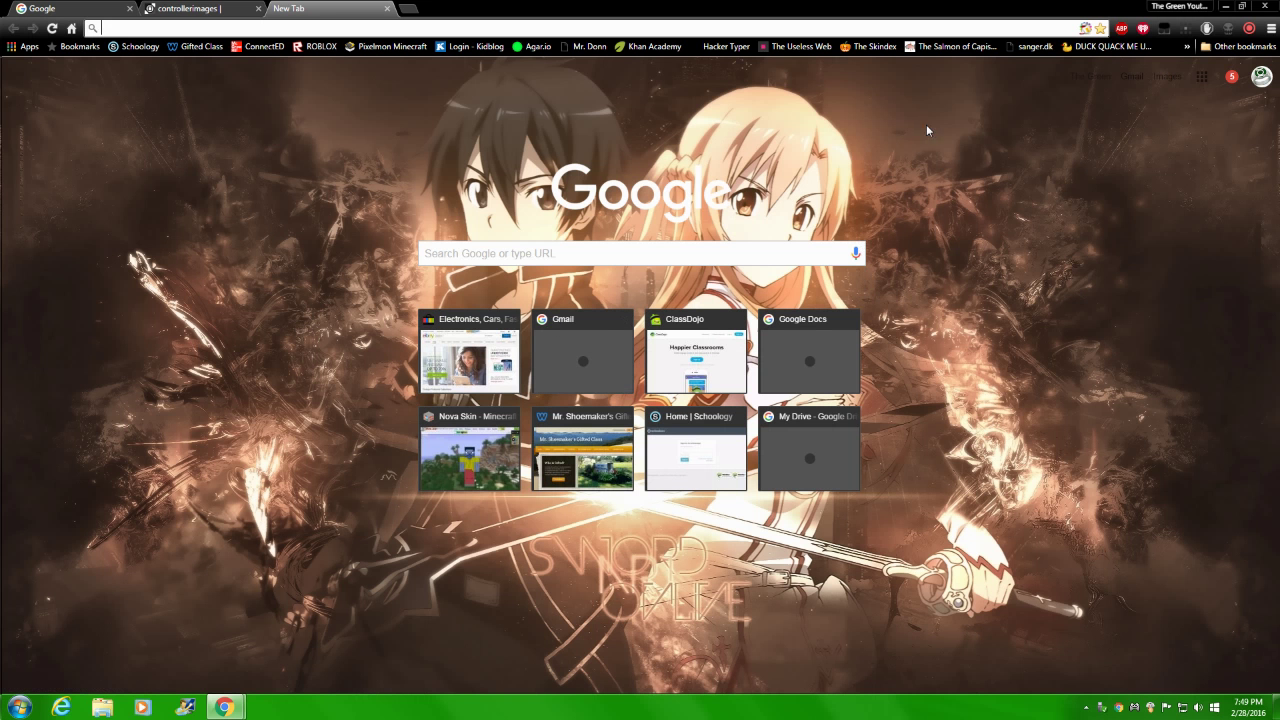
click(1249, 28)
click(1252, 30)
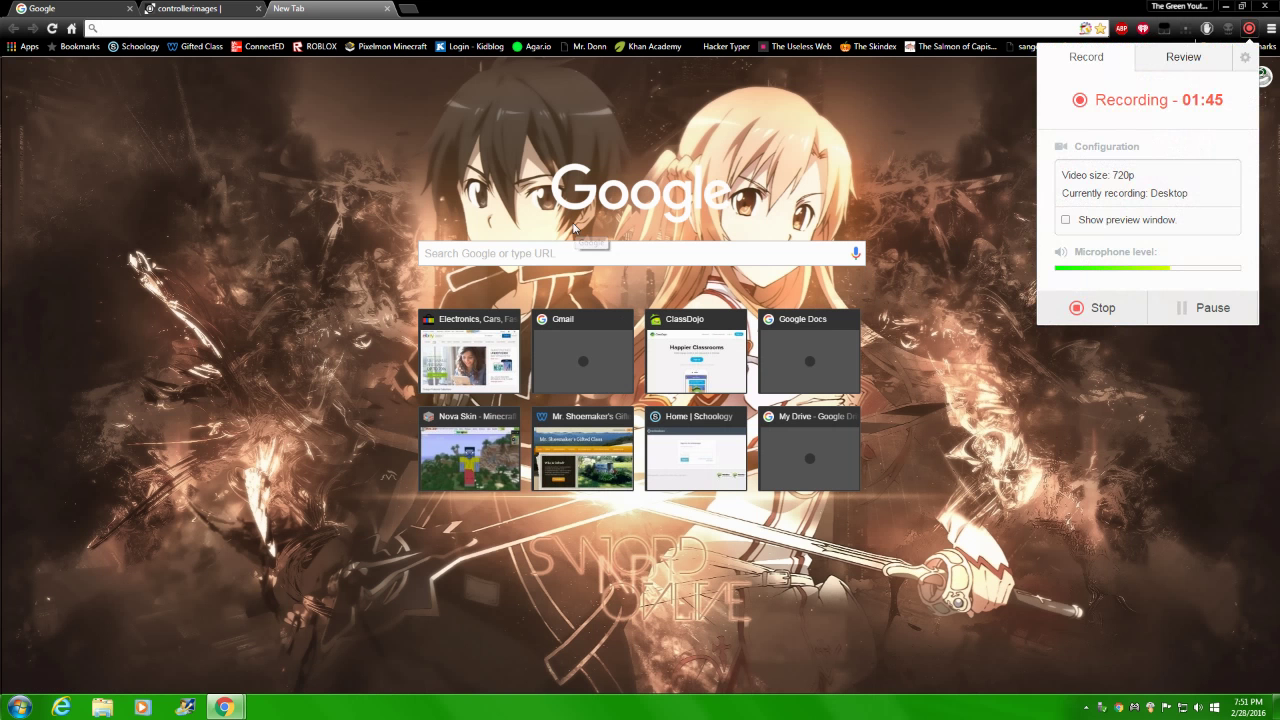
click(373, 217)
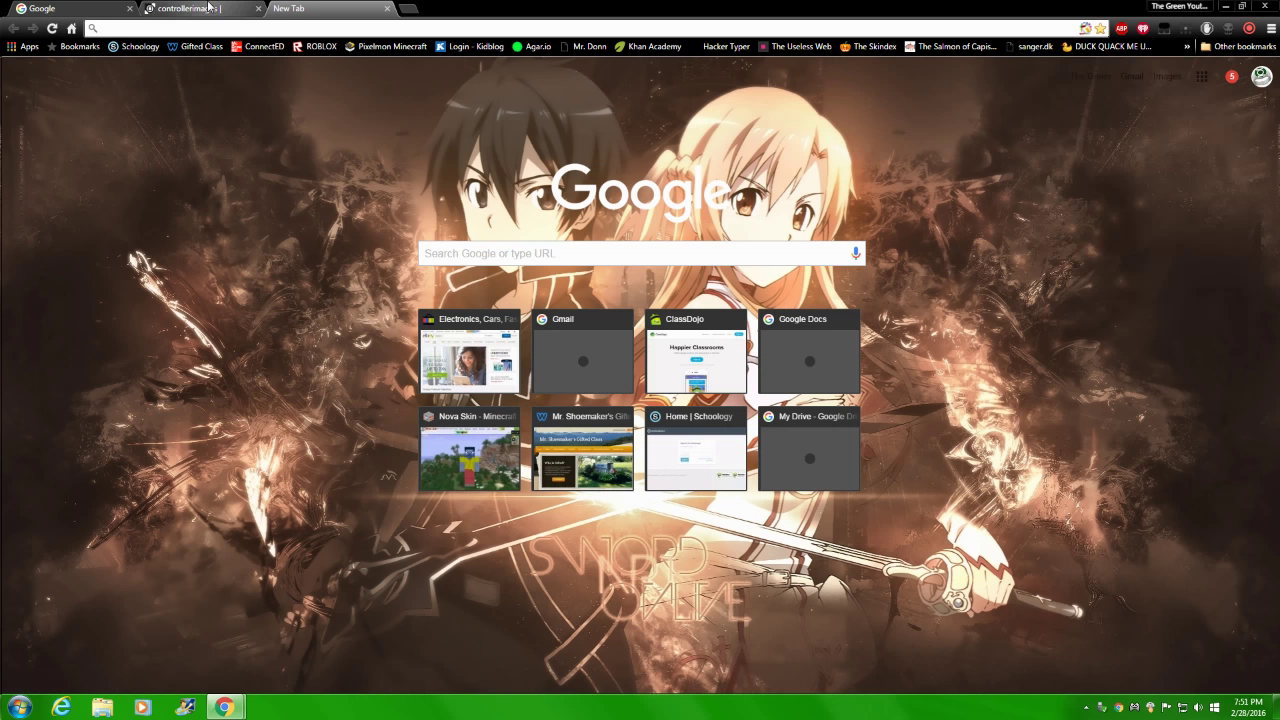
Copy the black Xbox controller image from artalogic's controller images page.
click(208, 7)
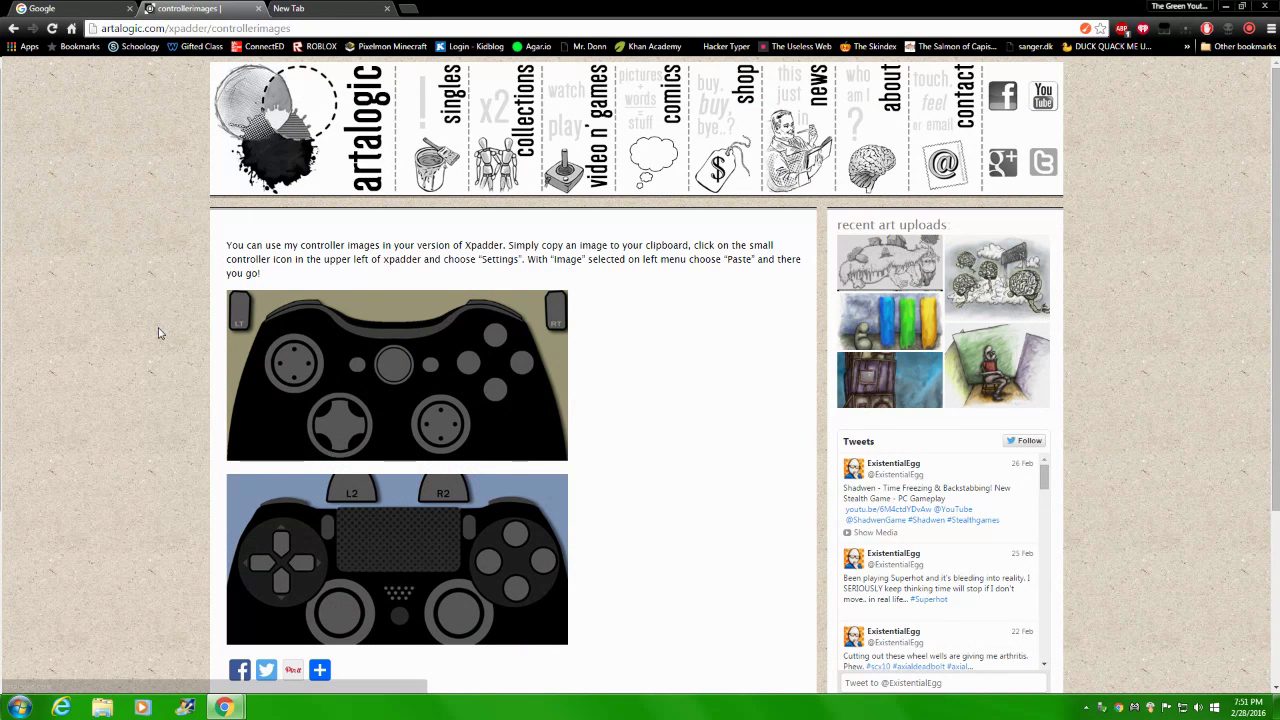
scroll(182, 376, down, 2)
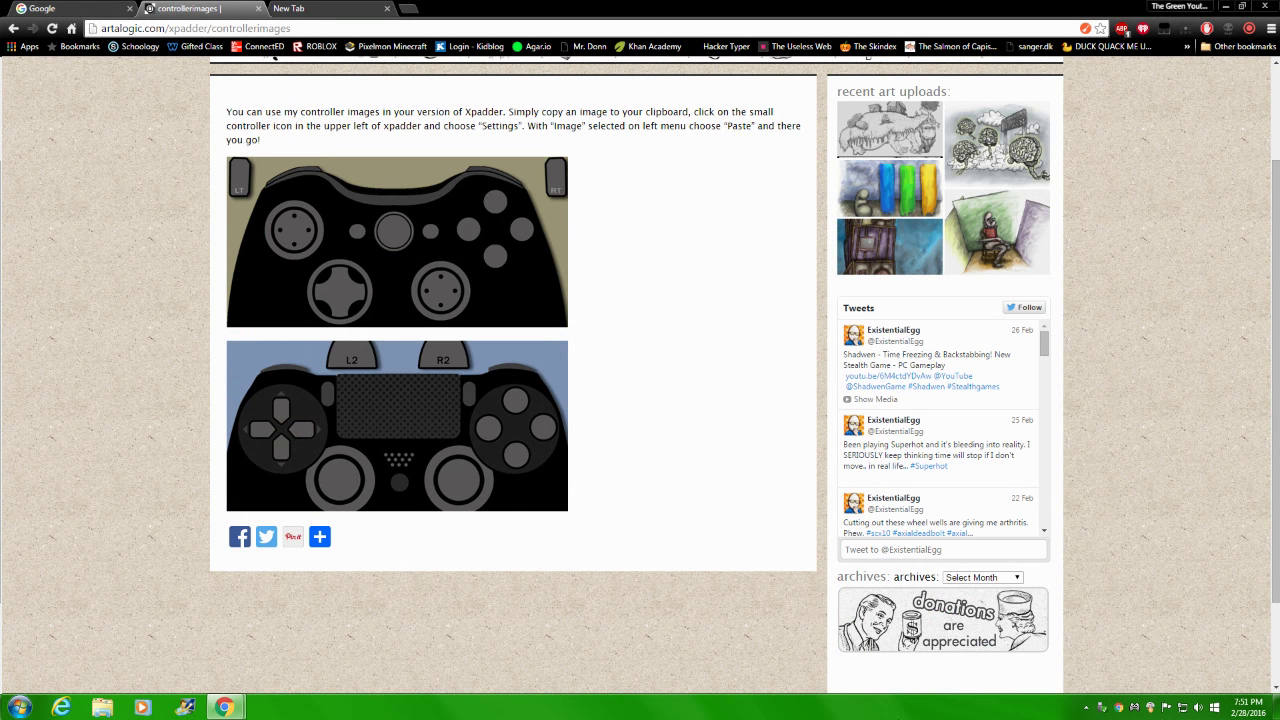
right_click(494, 202)
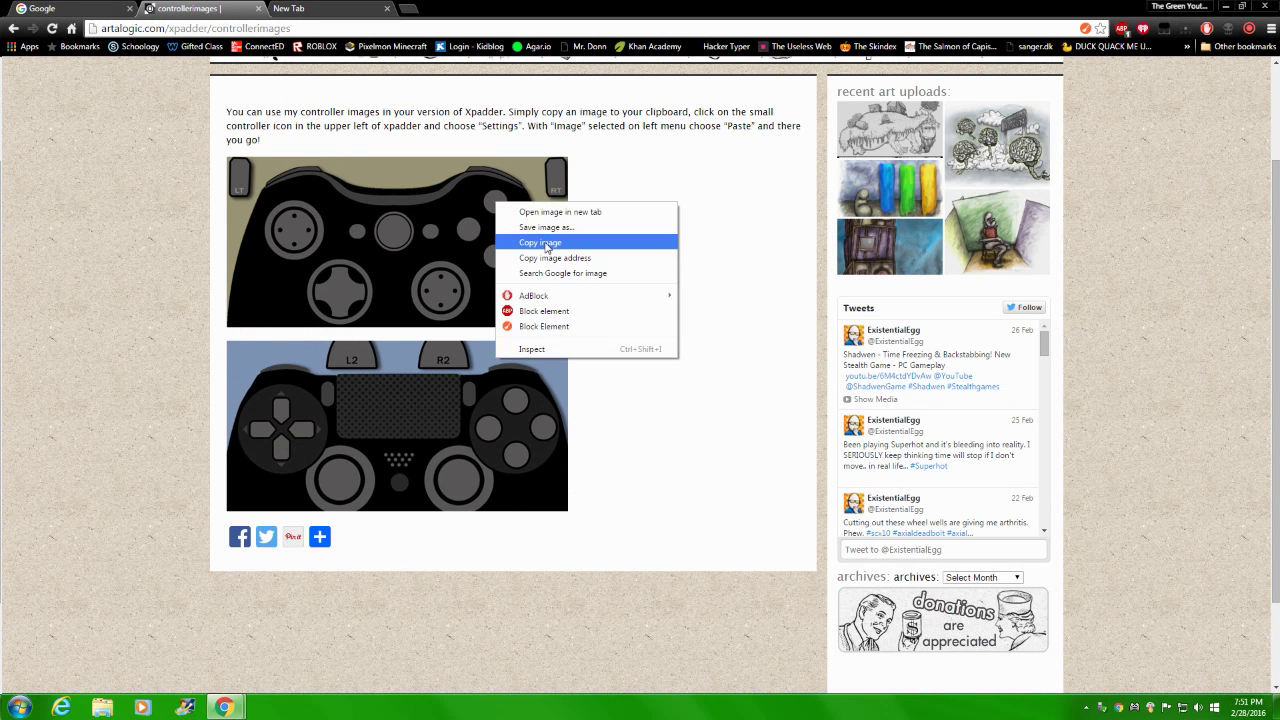
click(546, 243)
Launch Xpadder from the desktop and paste the black Xbox controller image in Settings.
click(1226, 6)
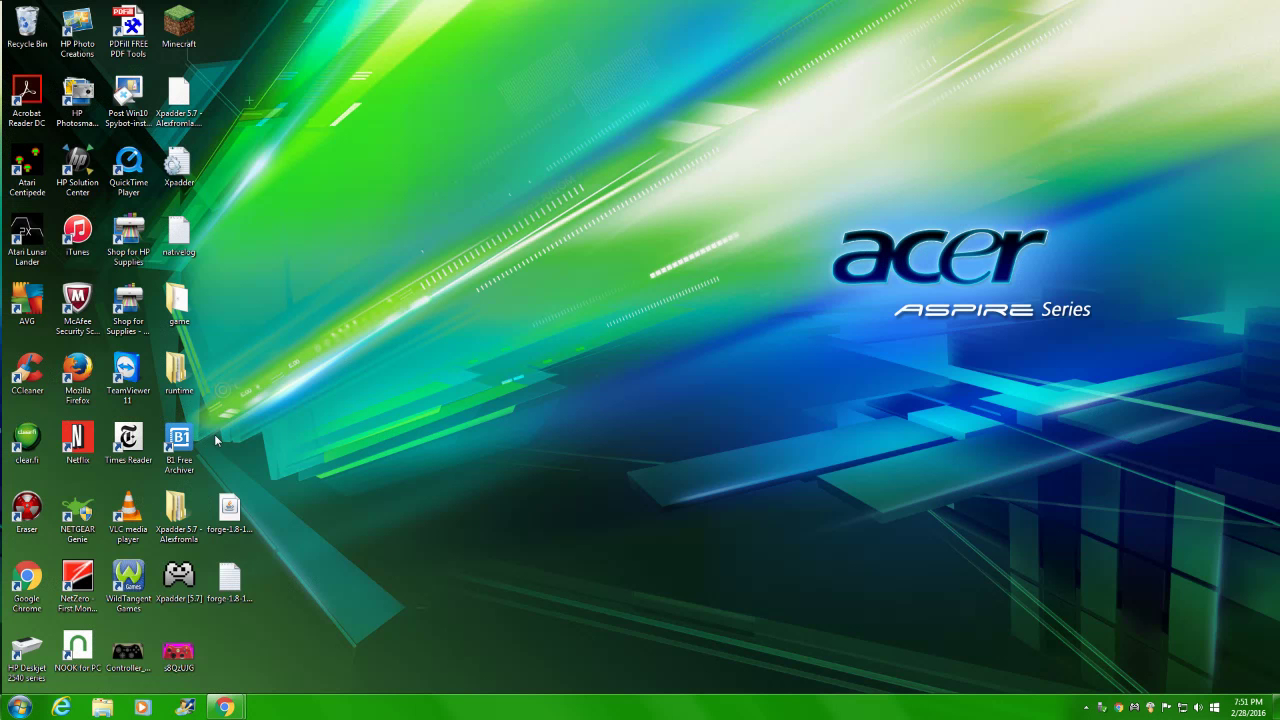
double_click(170, 580)
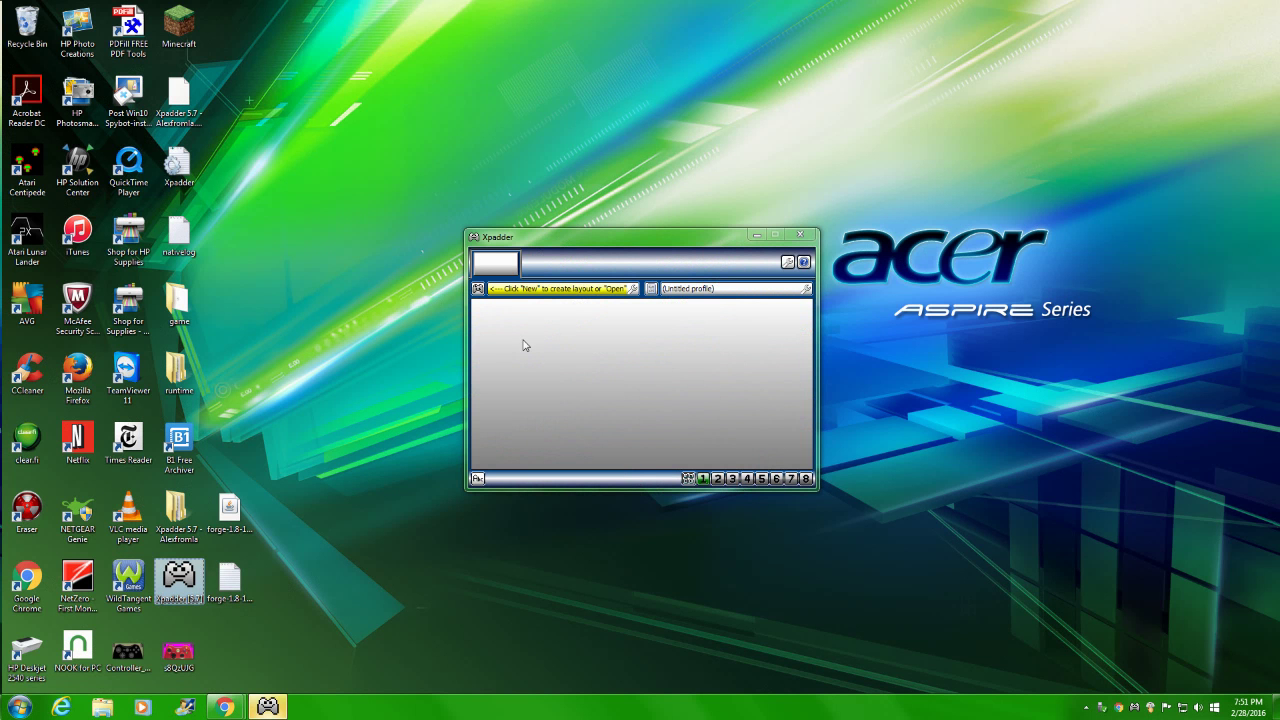
click(478, 289)
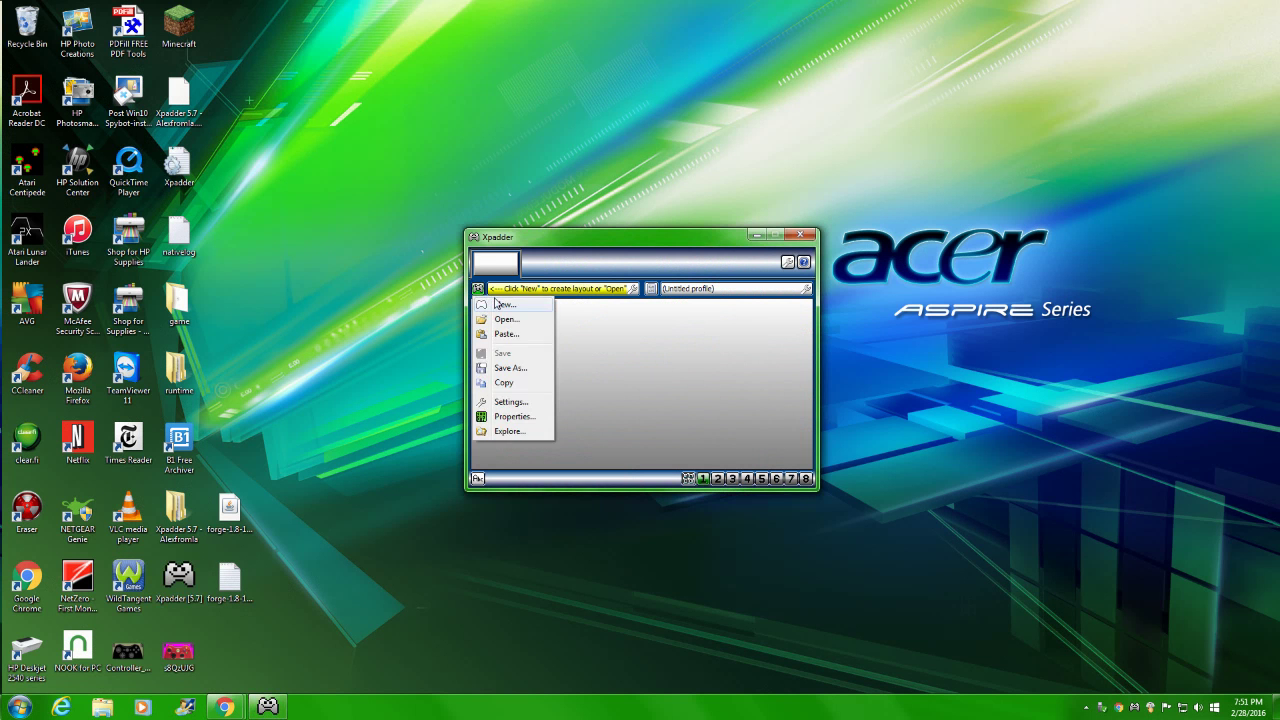
click(497, 304)
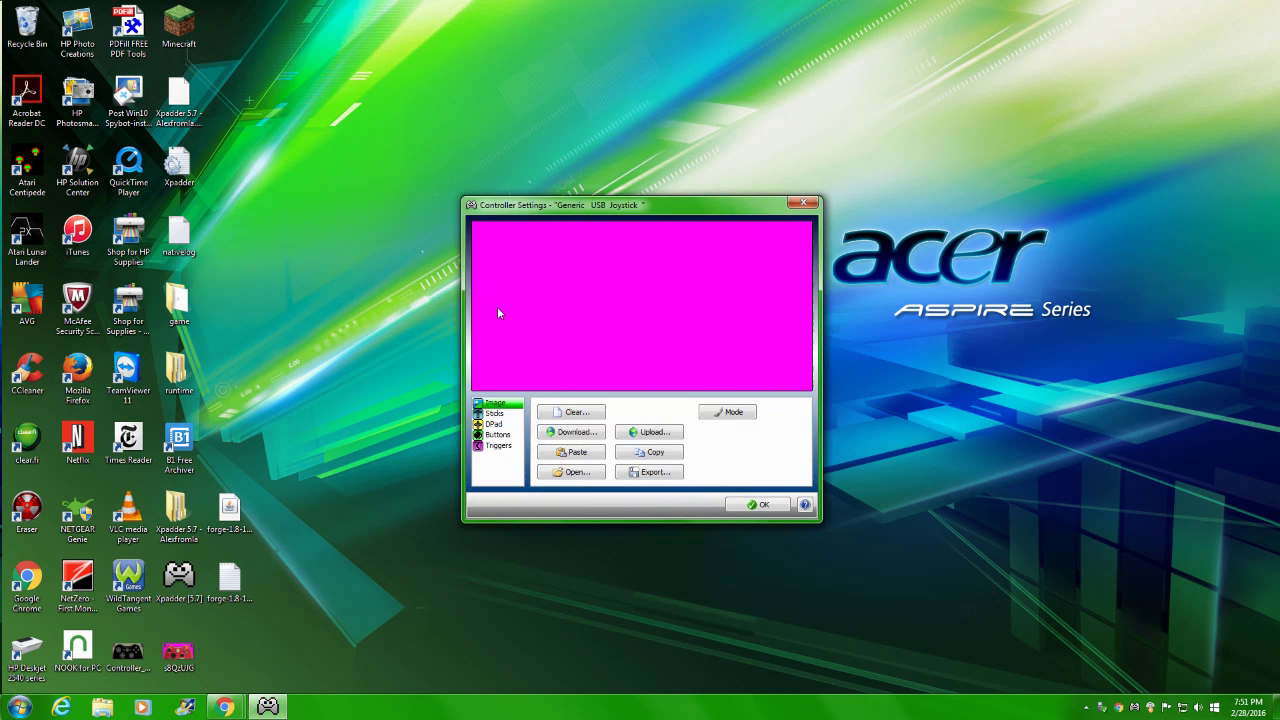
click(571, 456)
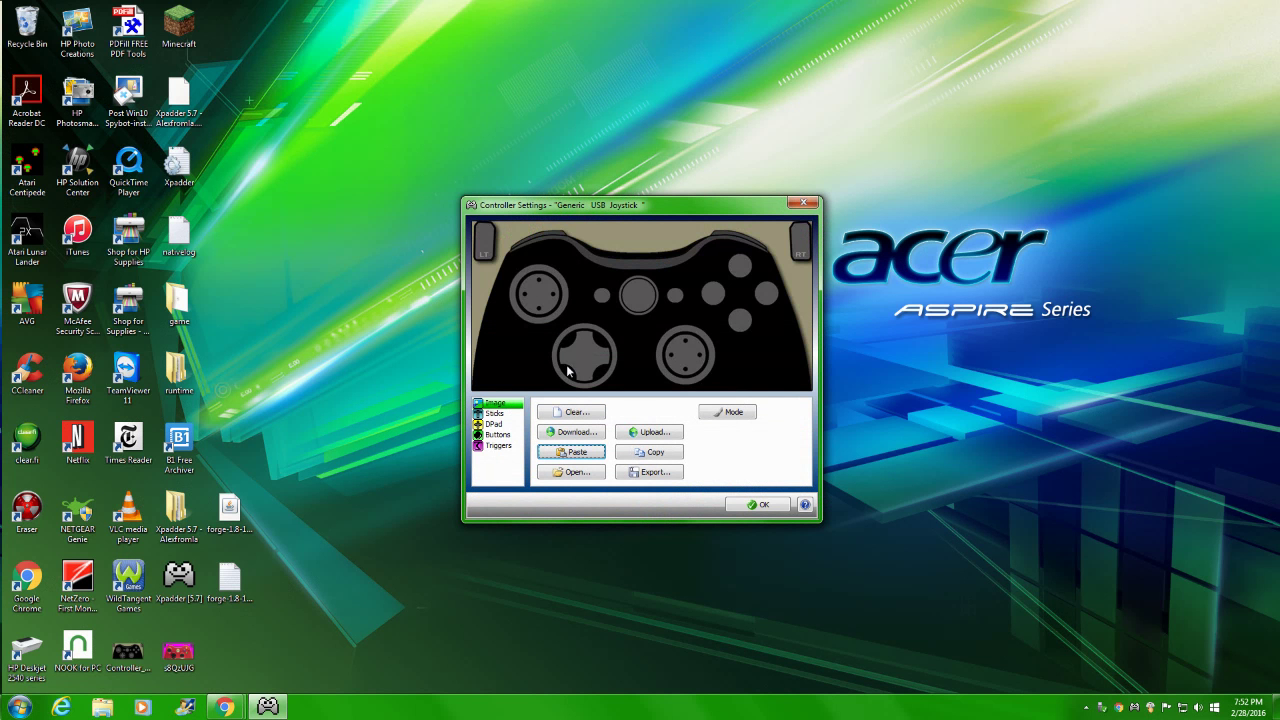
Enable Stick 1 (X/Y) and Stick 2 (Z/RZ), dragging each onto its thumbstick.
click(497, 413)
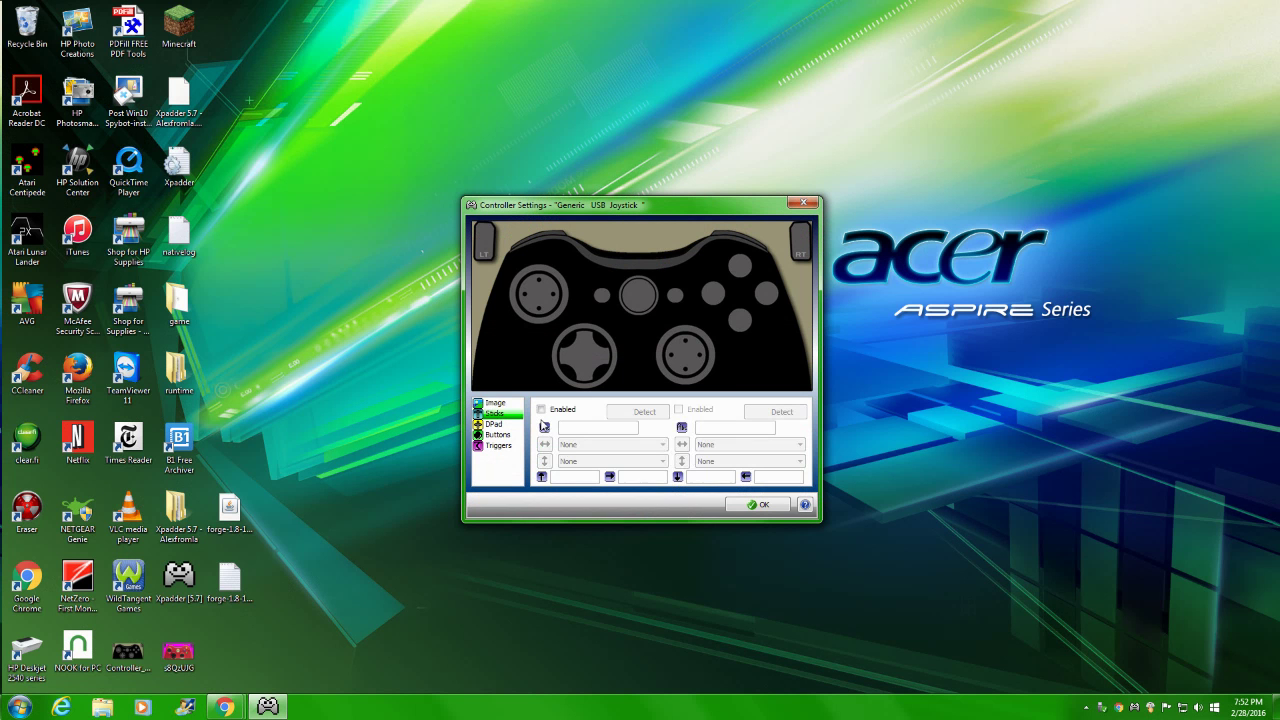
click(541, 410)
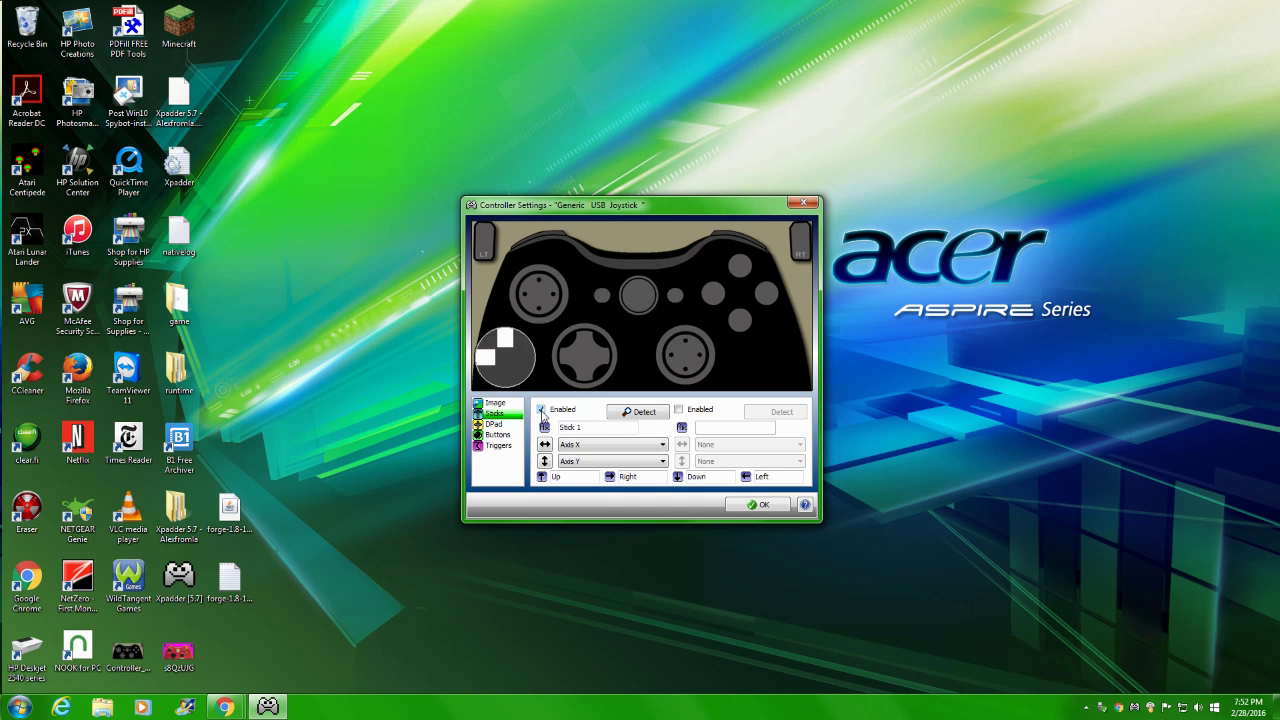
mouse_move(505, 352)
mouse_down()
mouse_move(534, 321)
mouse_move(531, 294)
mouse_up()
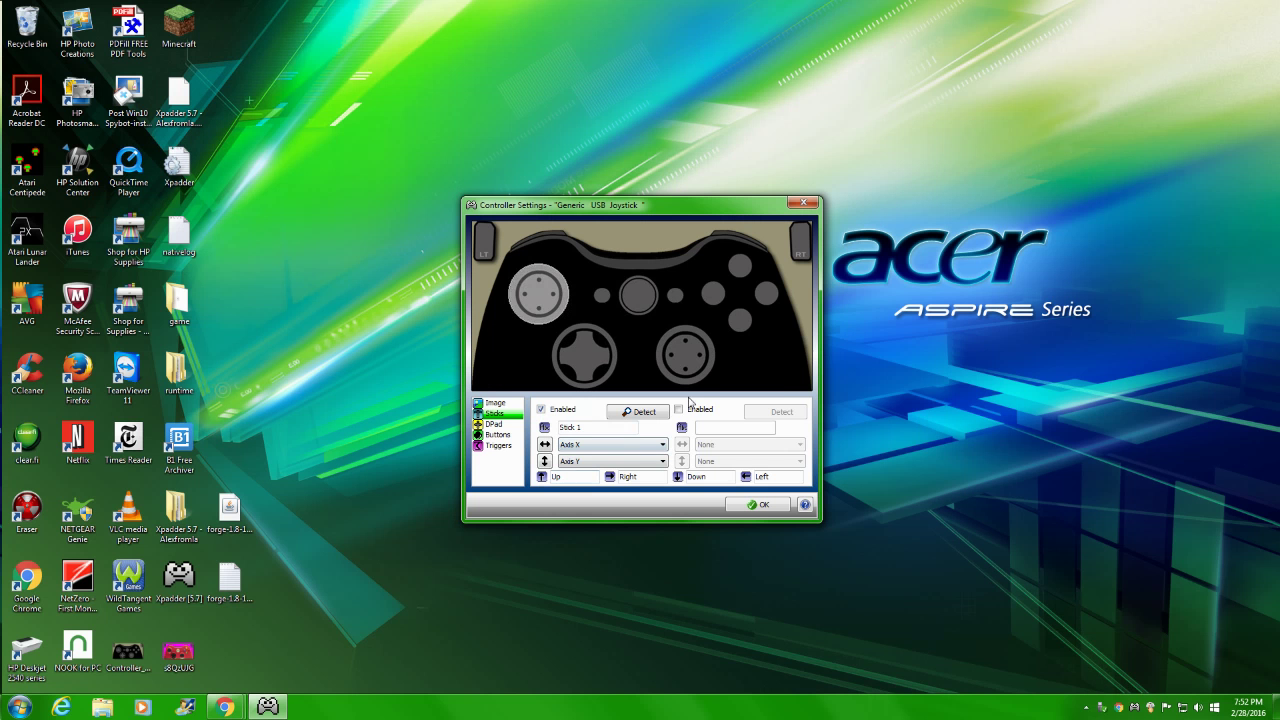
click(679, 409)
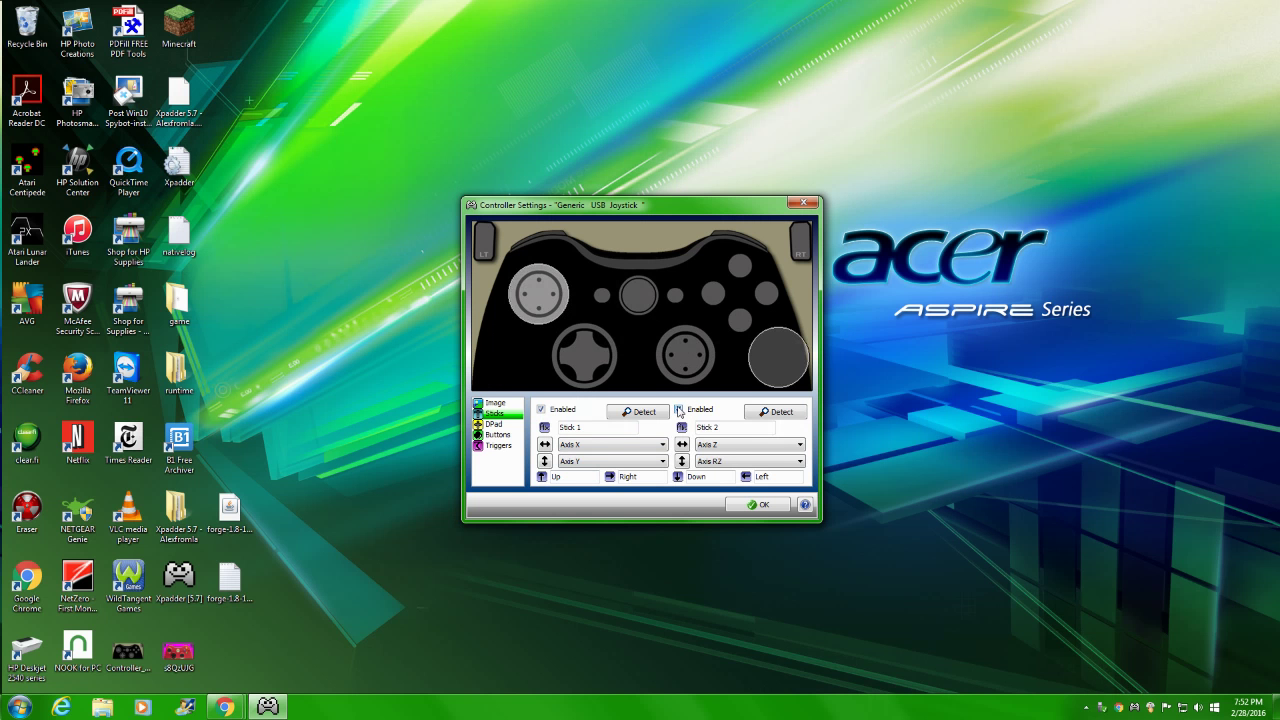
drag(764, 374, 676, 371)
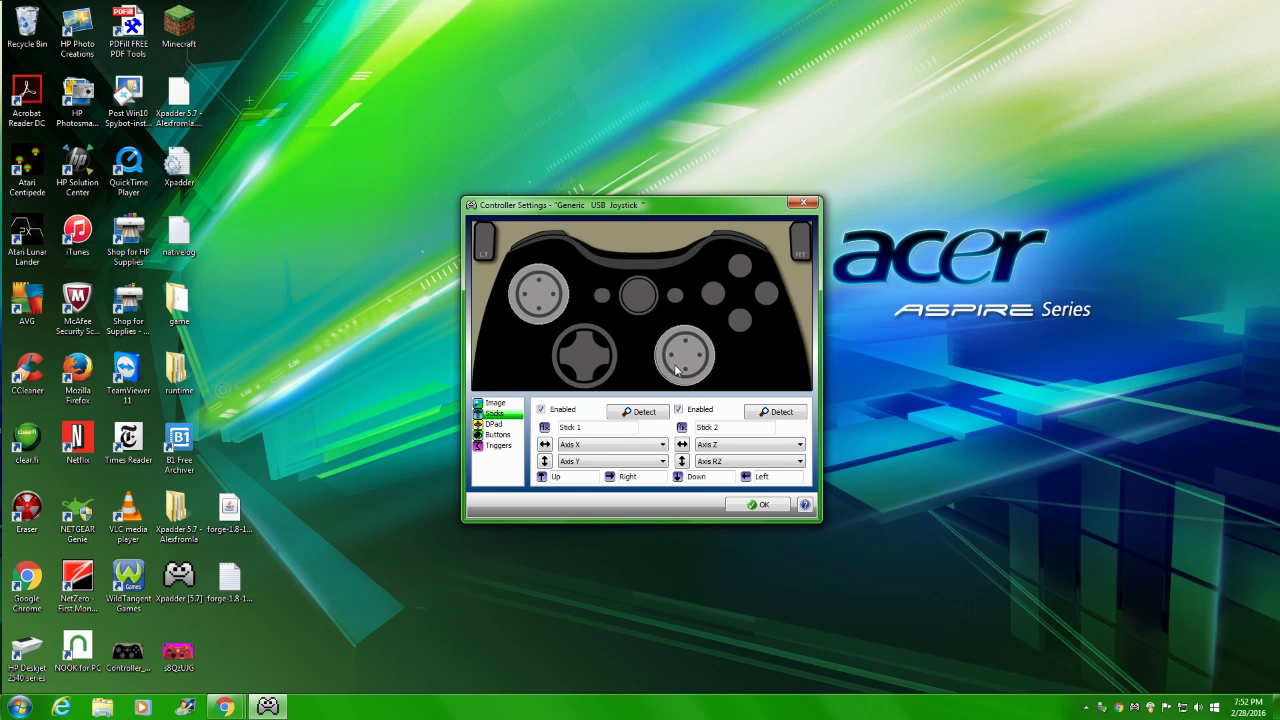
Enable and detect the D-pad, then drag its overlay onto the pad's D-pad.
click(502, 436)
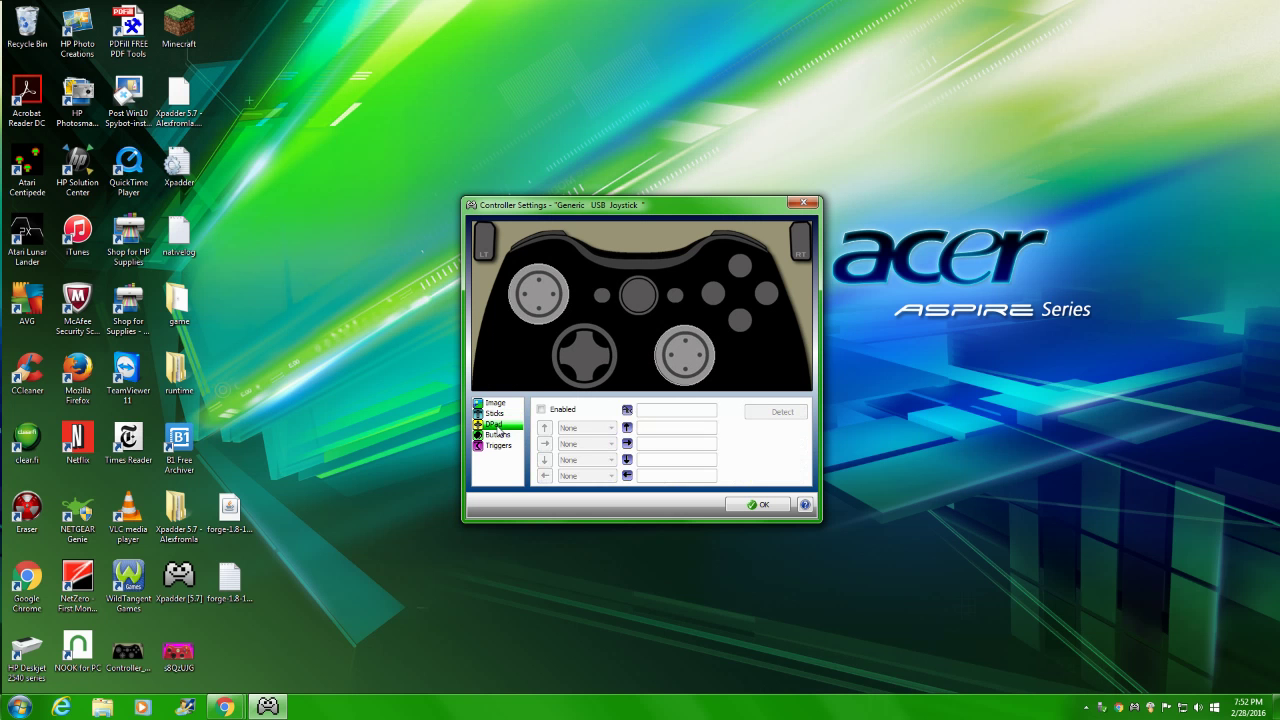
click(542, 410)
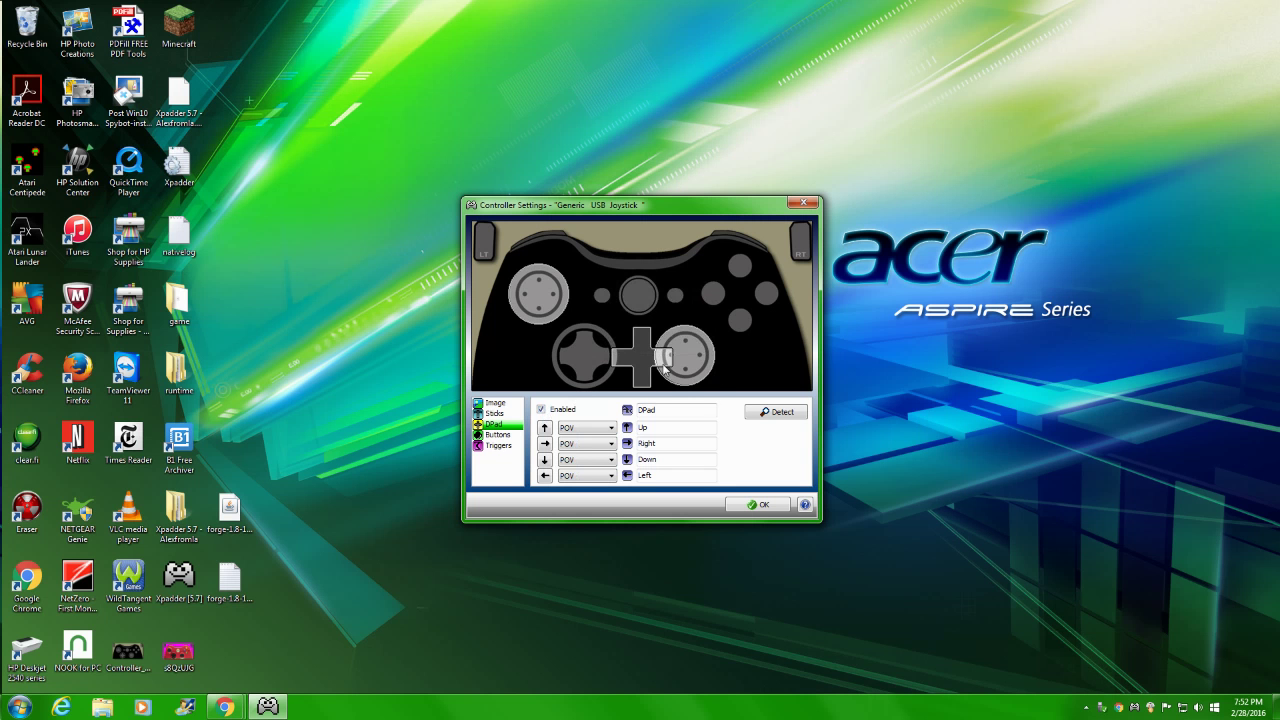
drag(652, 368, 595, 367)
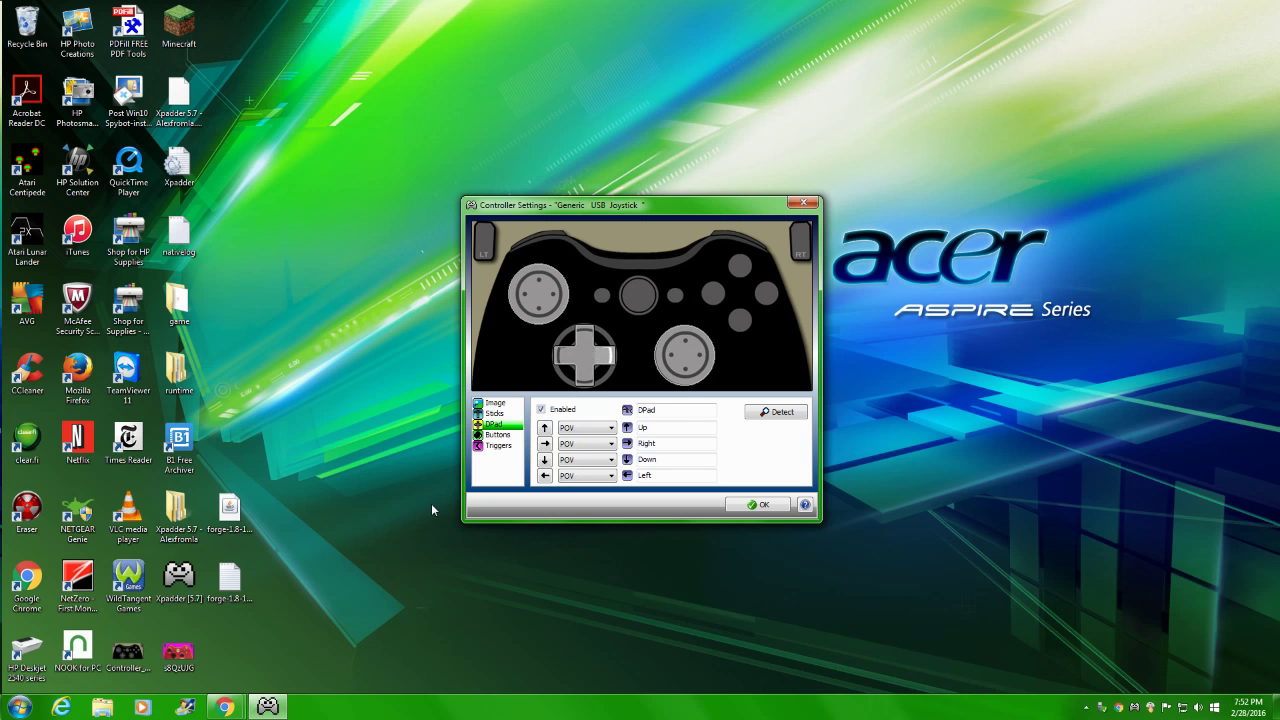
click(503, 435)
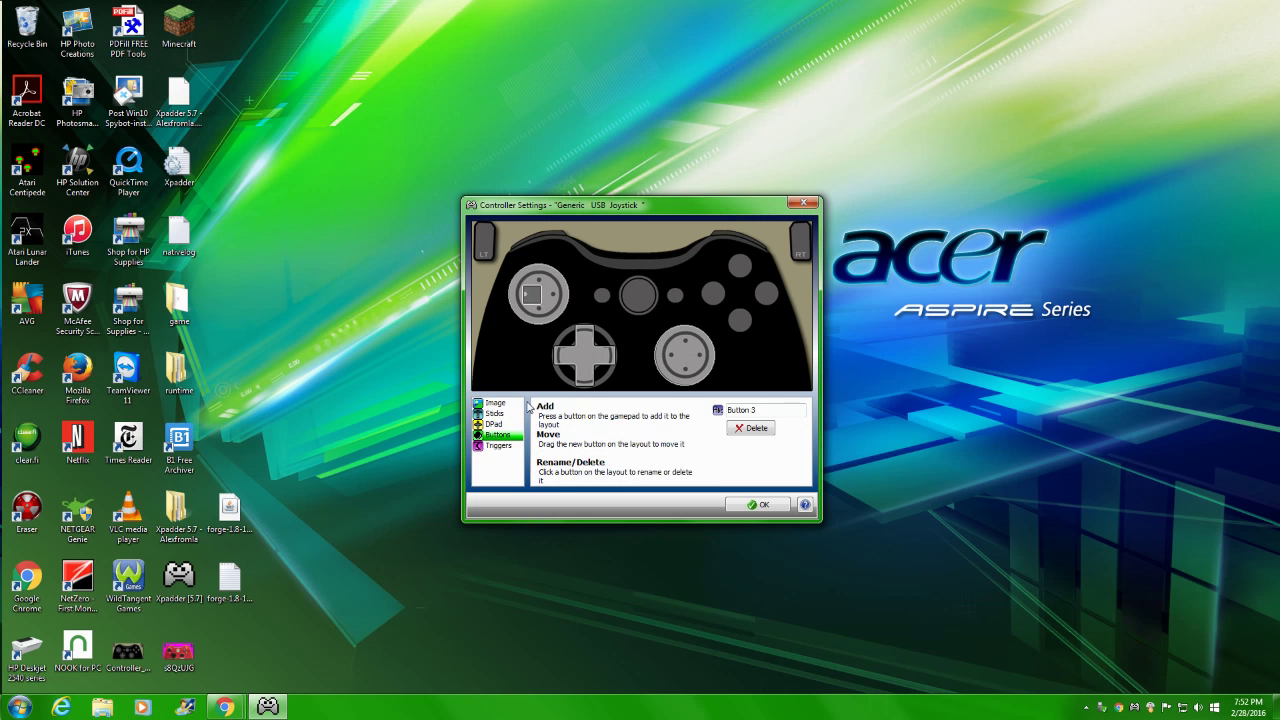
Add face, centre and bumper buttons, placing each square over its spot on the pad image.
drag(533, 298, 743, 326)
drag(615, 313, 766, 293)
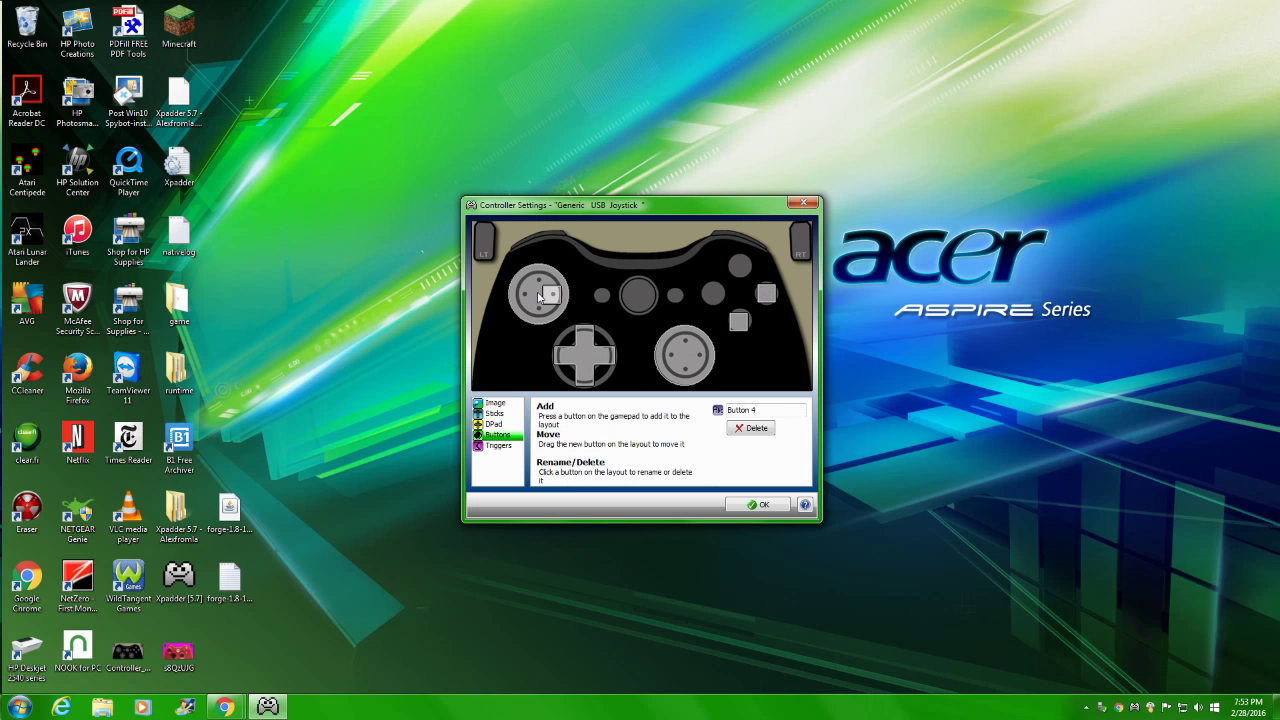
drag(700, 304, 704, 294)
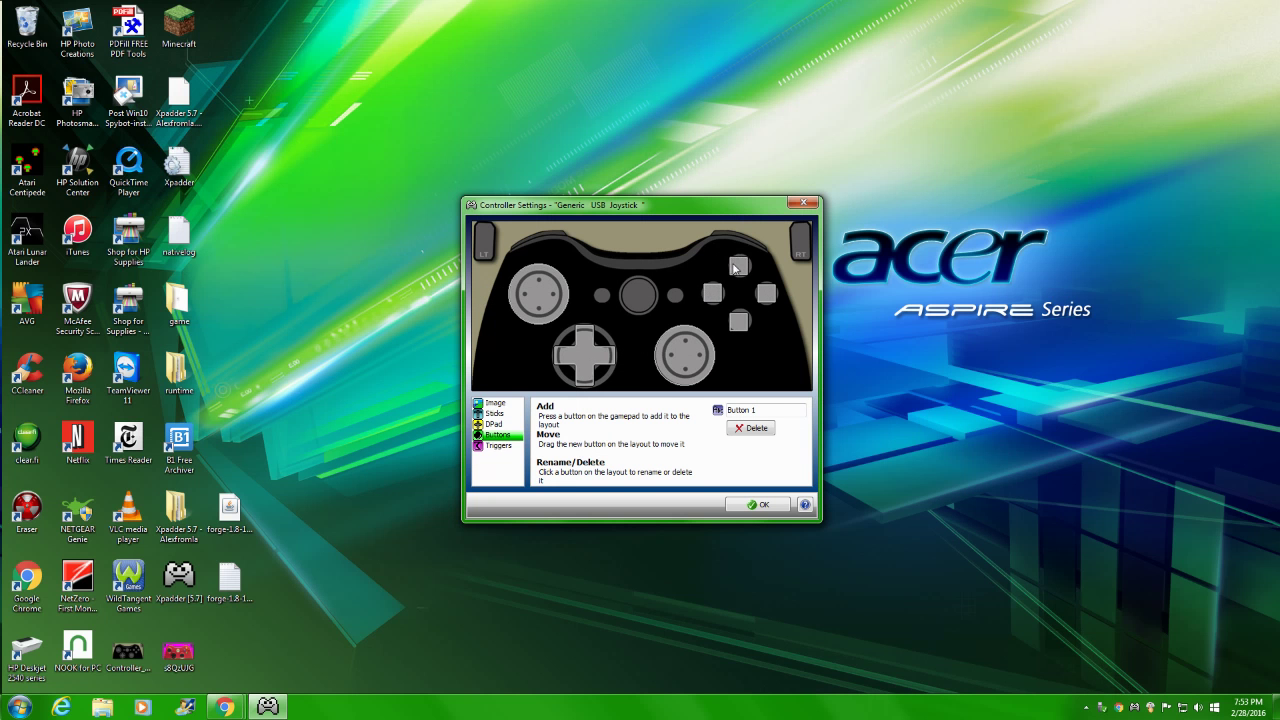
drag(733, 268, 736, 270)
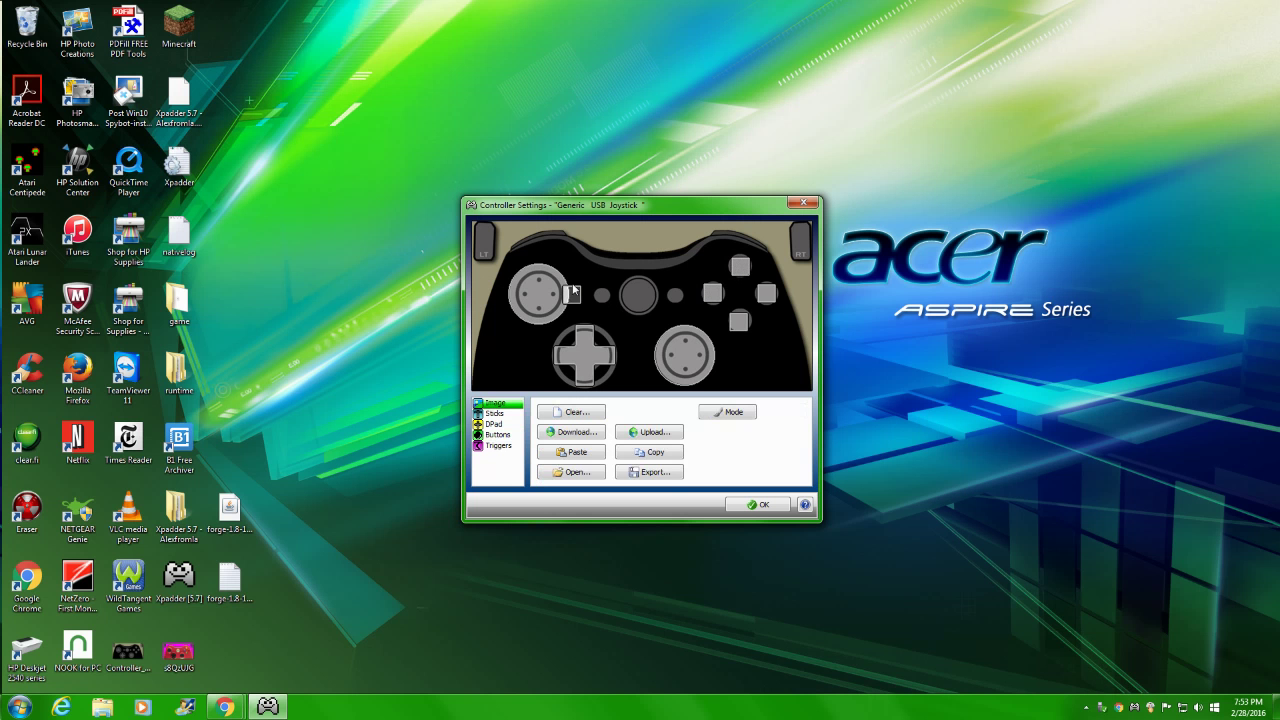
drag(574, 292, 539, 237)
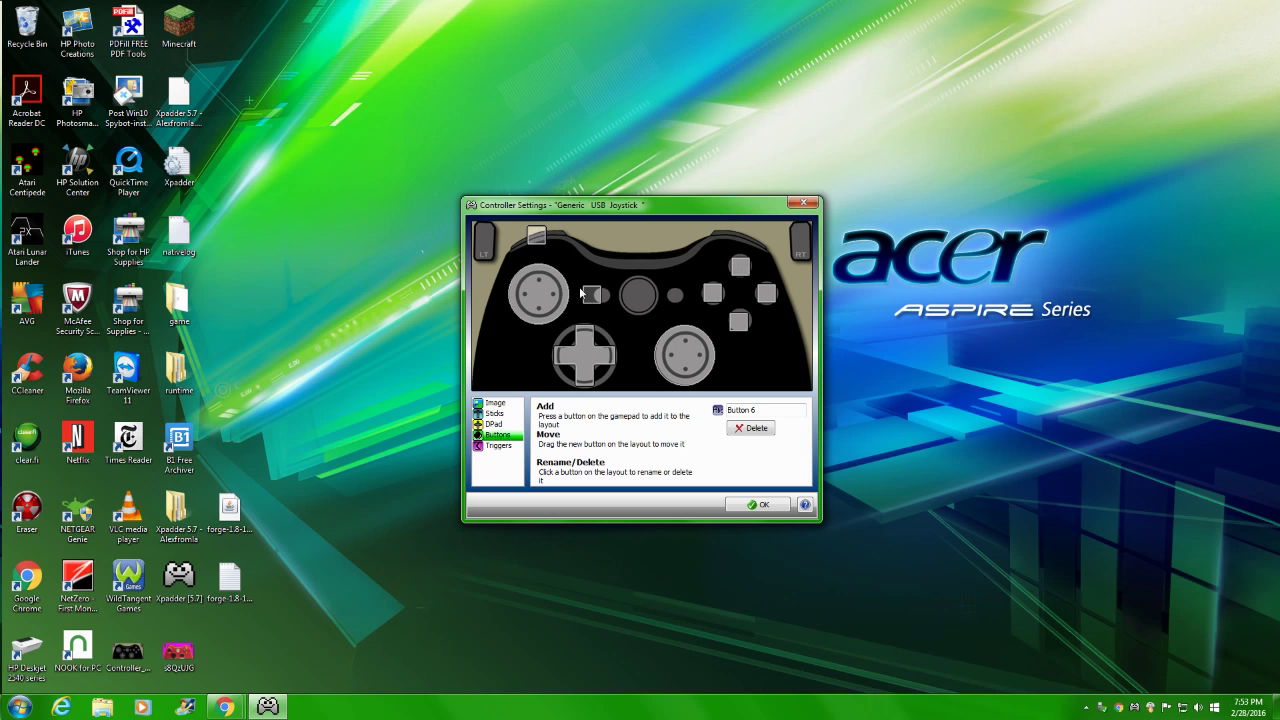
drag(592, 295, 739, 232)
drag(652, 296, 600, 297)
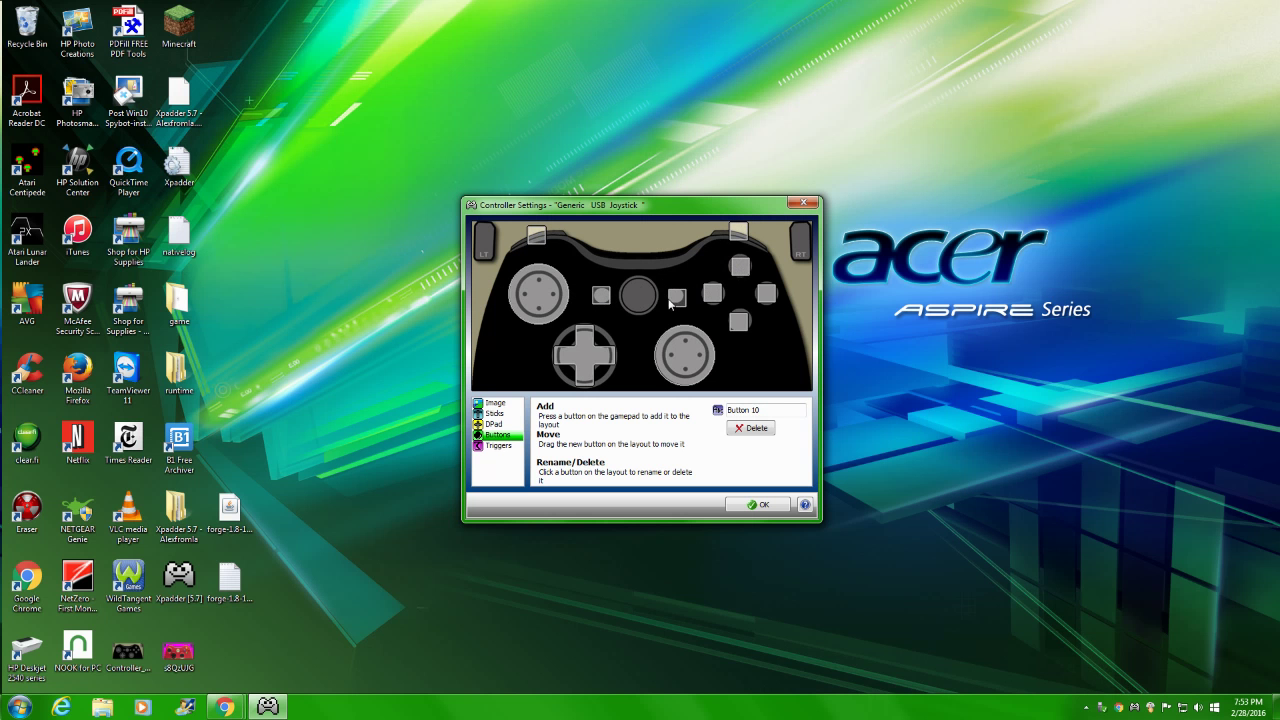
drag(670, 304, 669, 301)
Detect the triggers as plain buttons and drag Buttons 7 and 8 onto LT and RT.
click(496, 445)
click(542, 411)
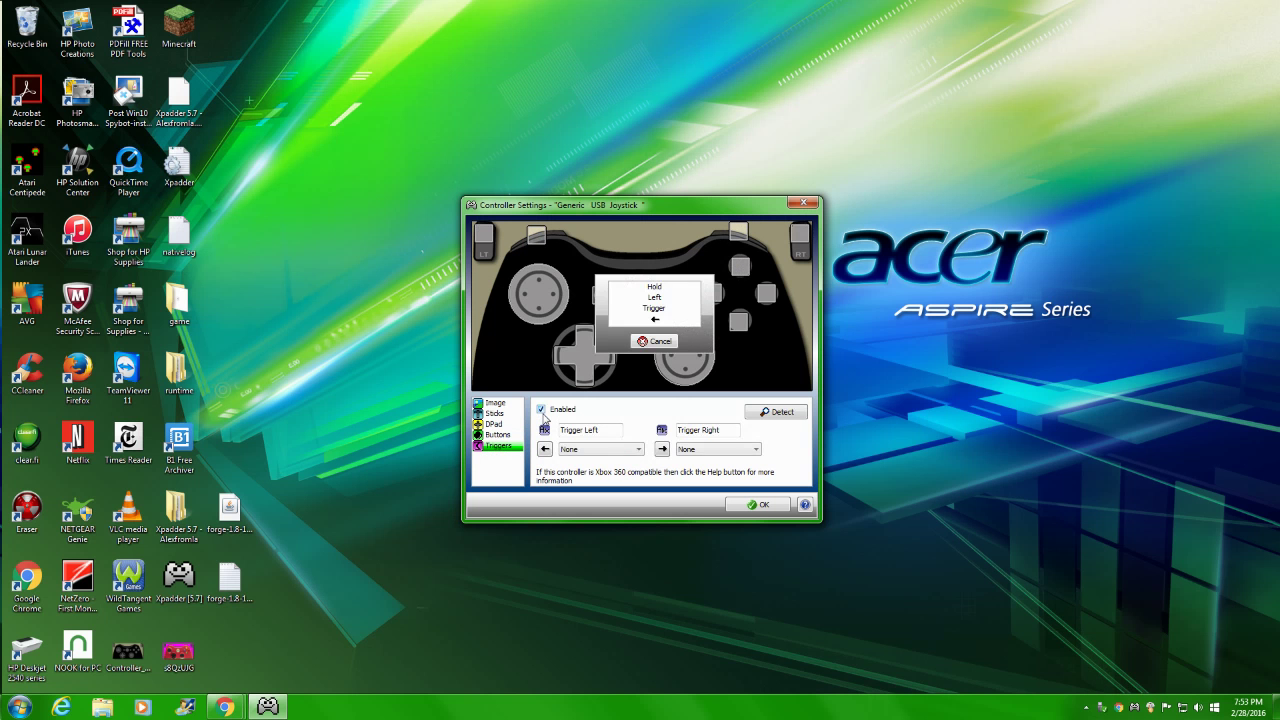
click(495, 436)
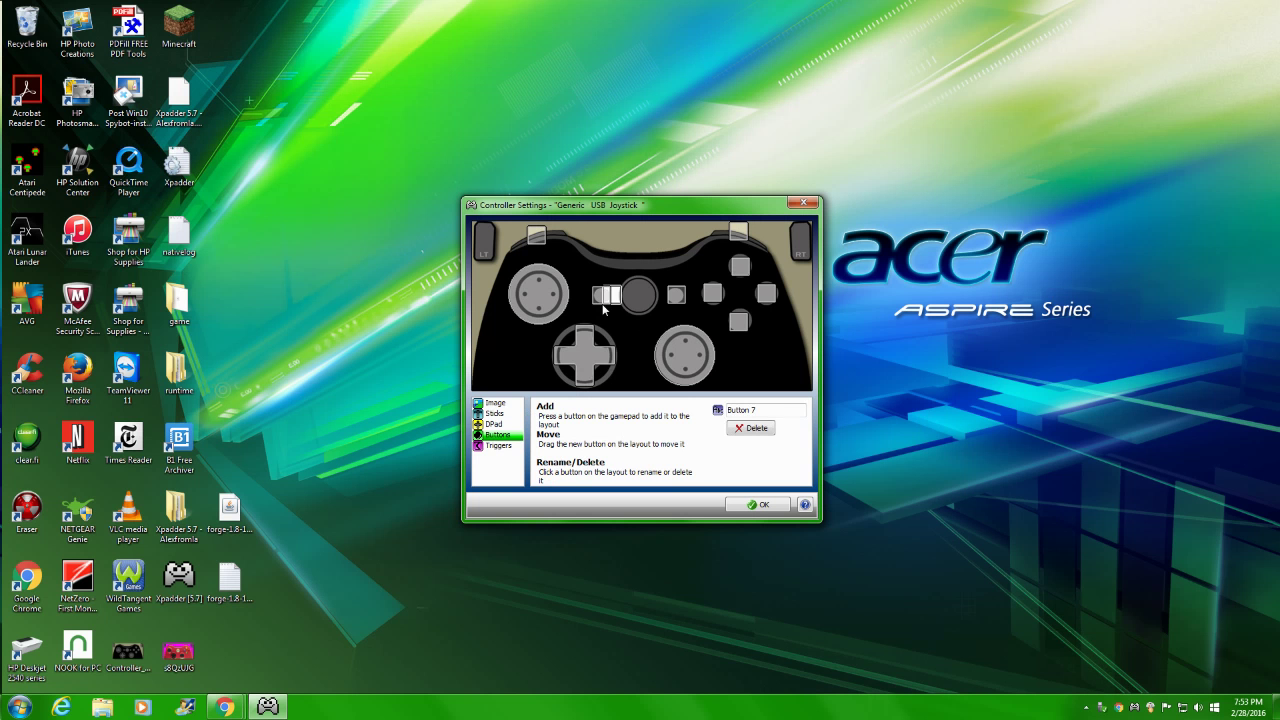
mouse_move(608, 301)
mouse_down()
mouse_move(531, 299)
mouse_move(483, 244)
mouse_up()
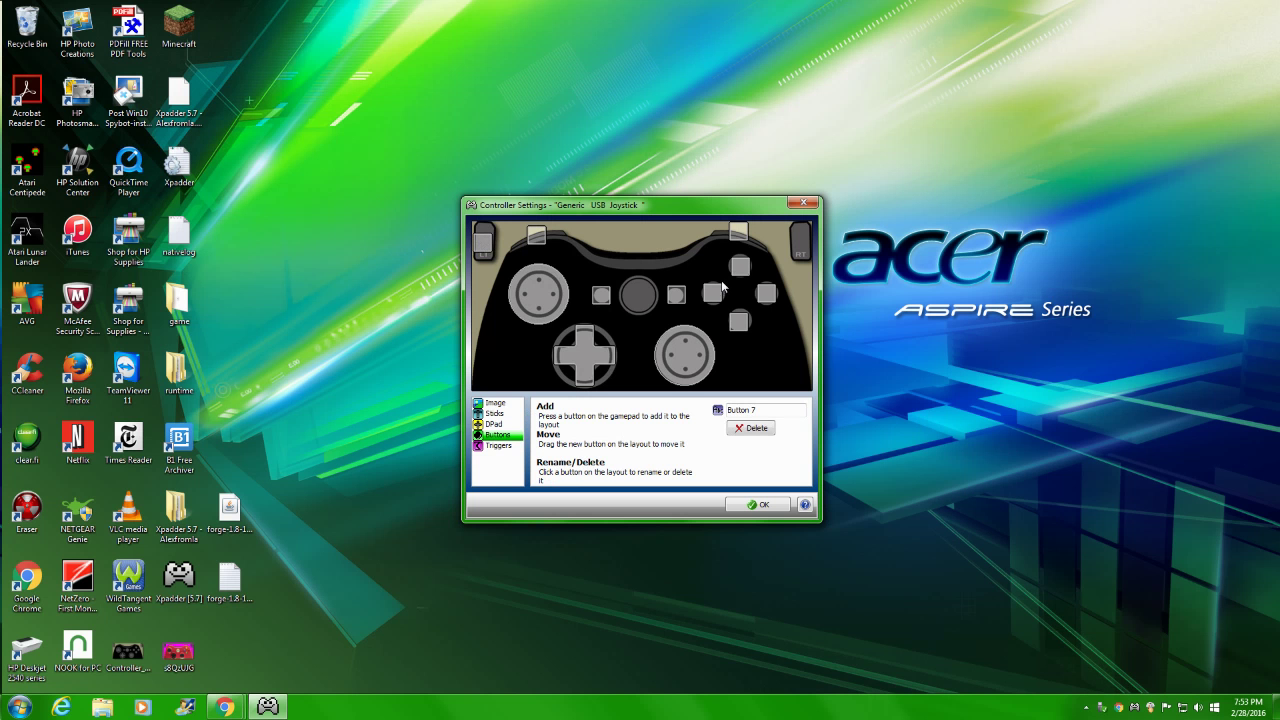
click(799, 242)
drag(799, 241, 796, 241)
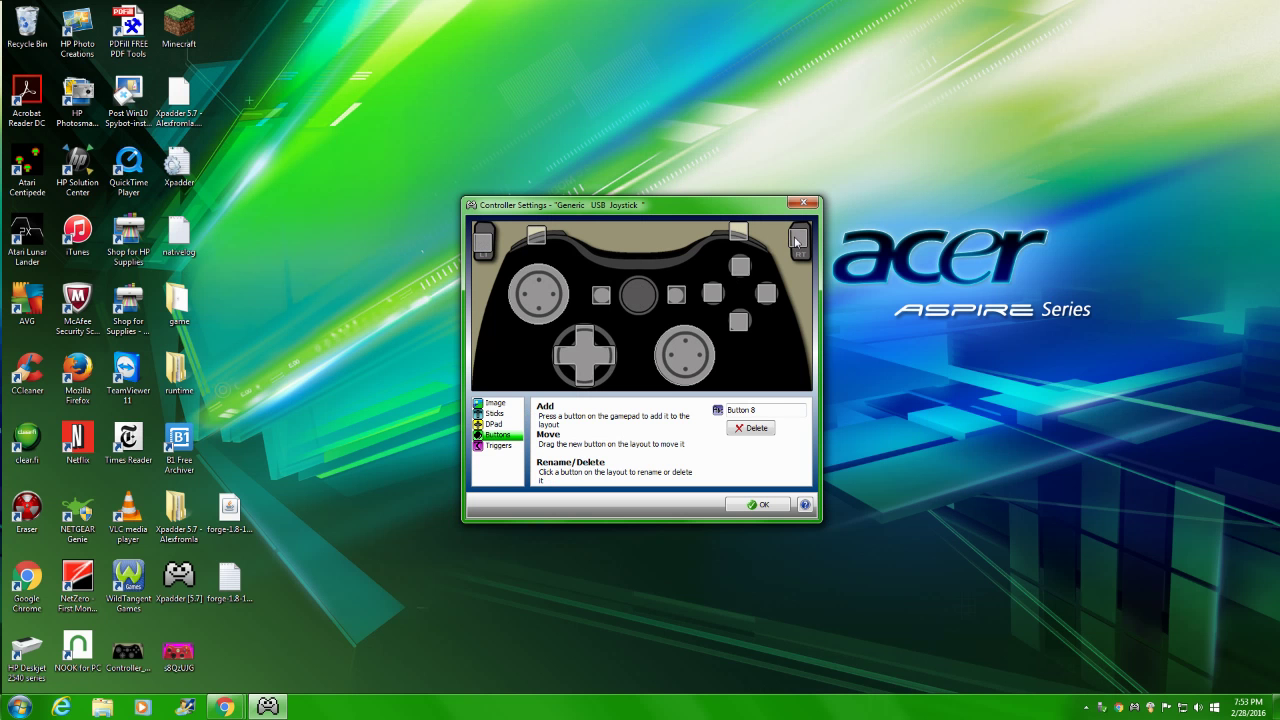
Save the finished layout as controller file 'Gamepad', acknowledging the auto-open notice.
click(746, 504)
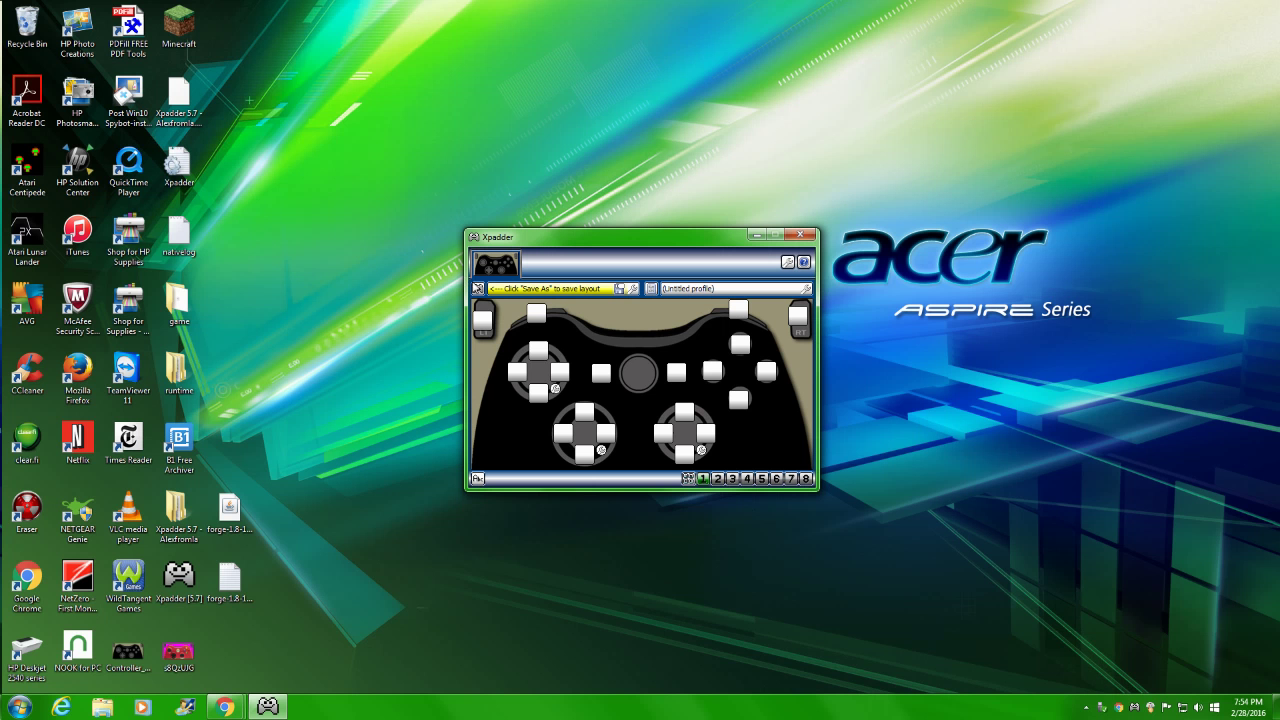
click(478, 288)
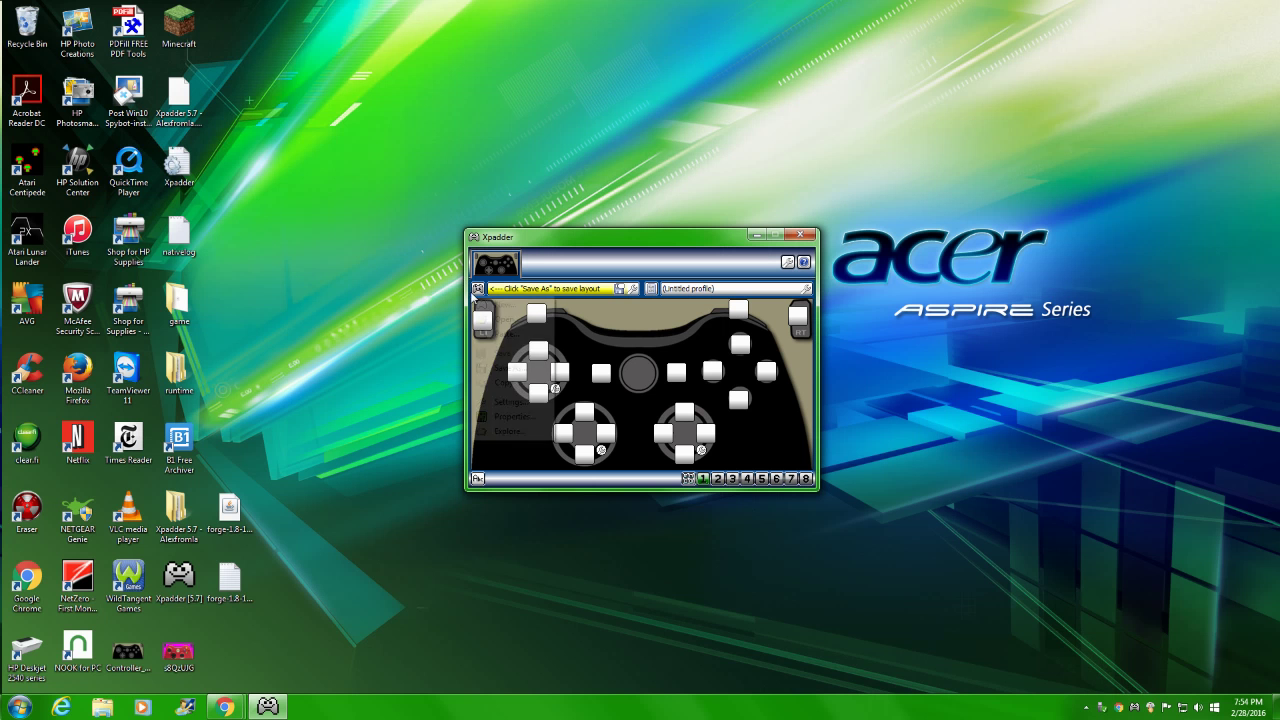
click(510, 368)
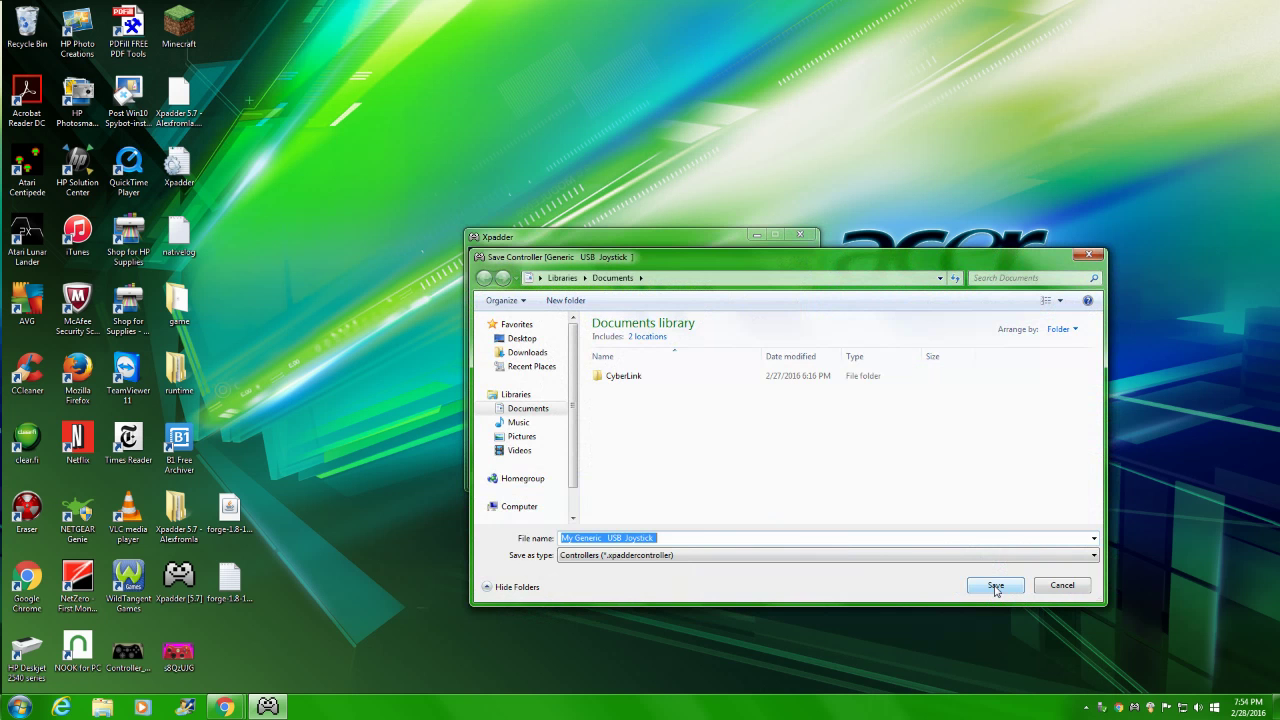
key(BackSpace)
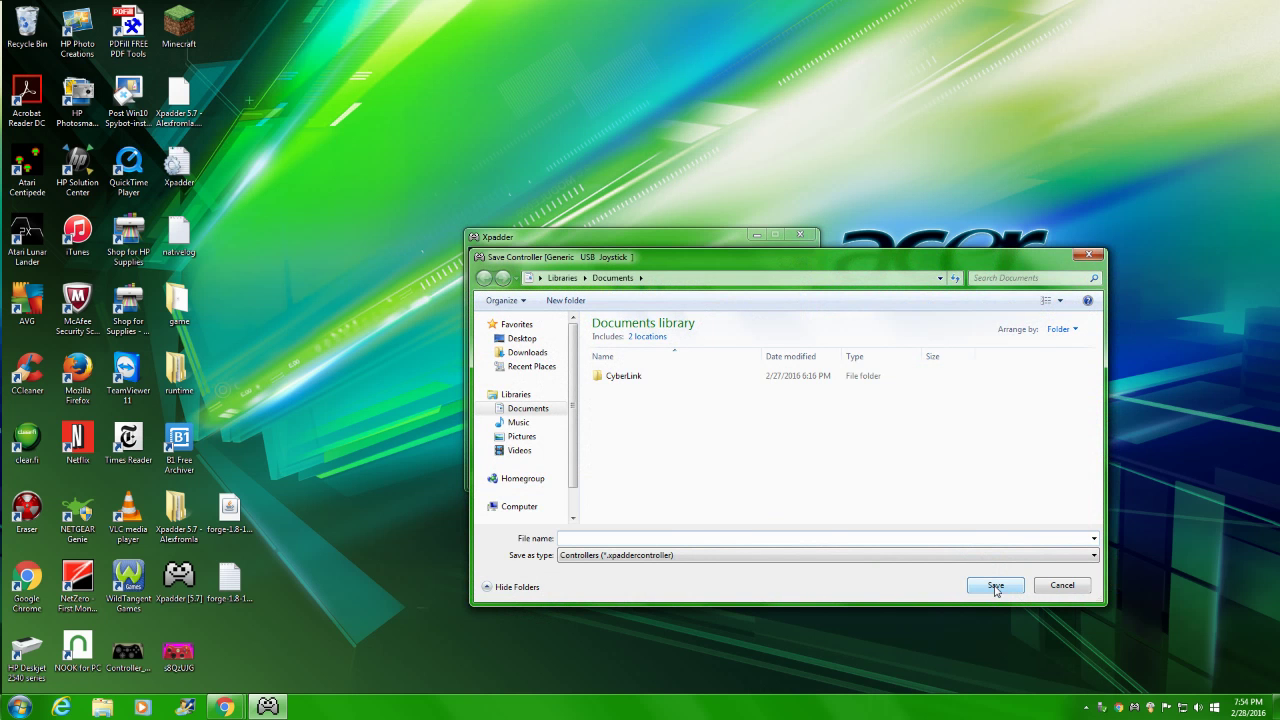
text(Gamepad)
click(1016, 584)
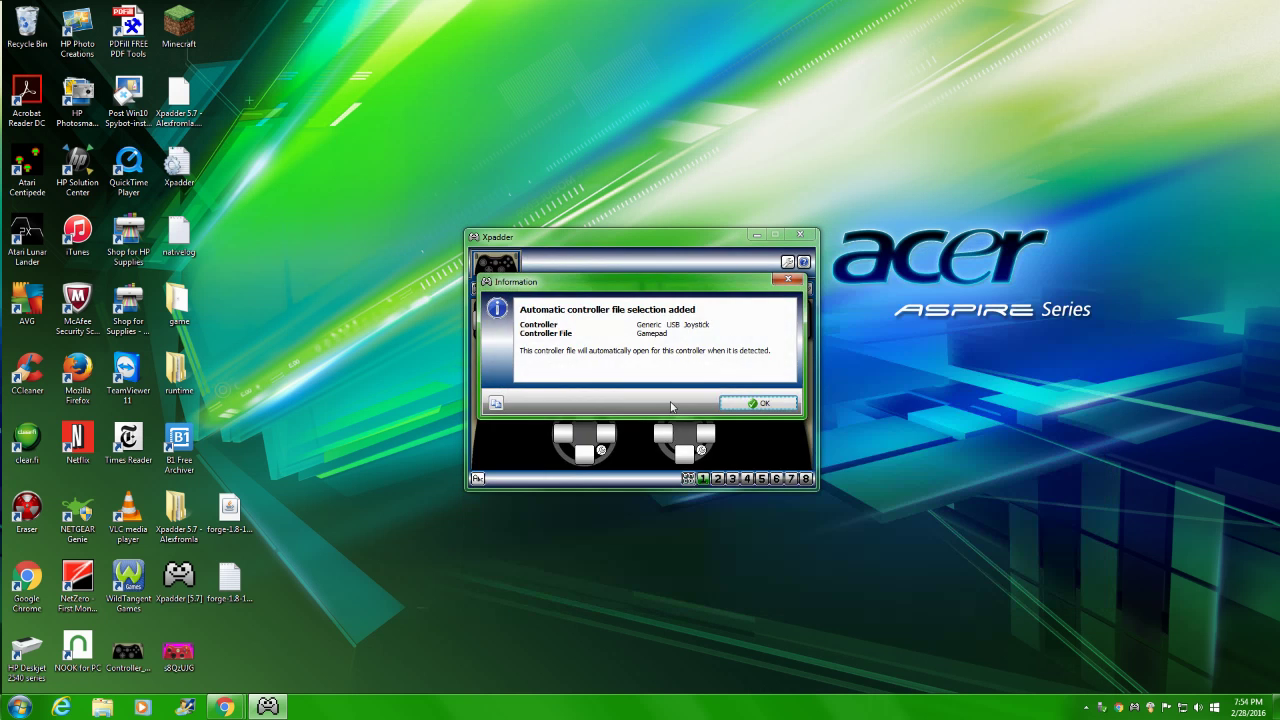
click(776, 405)
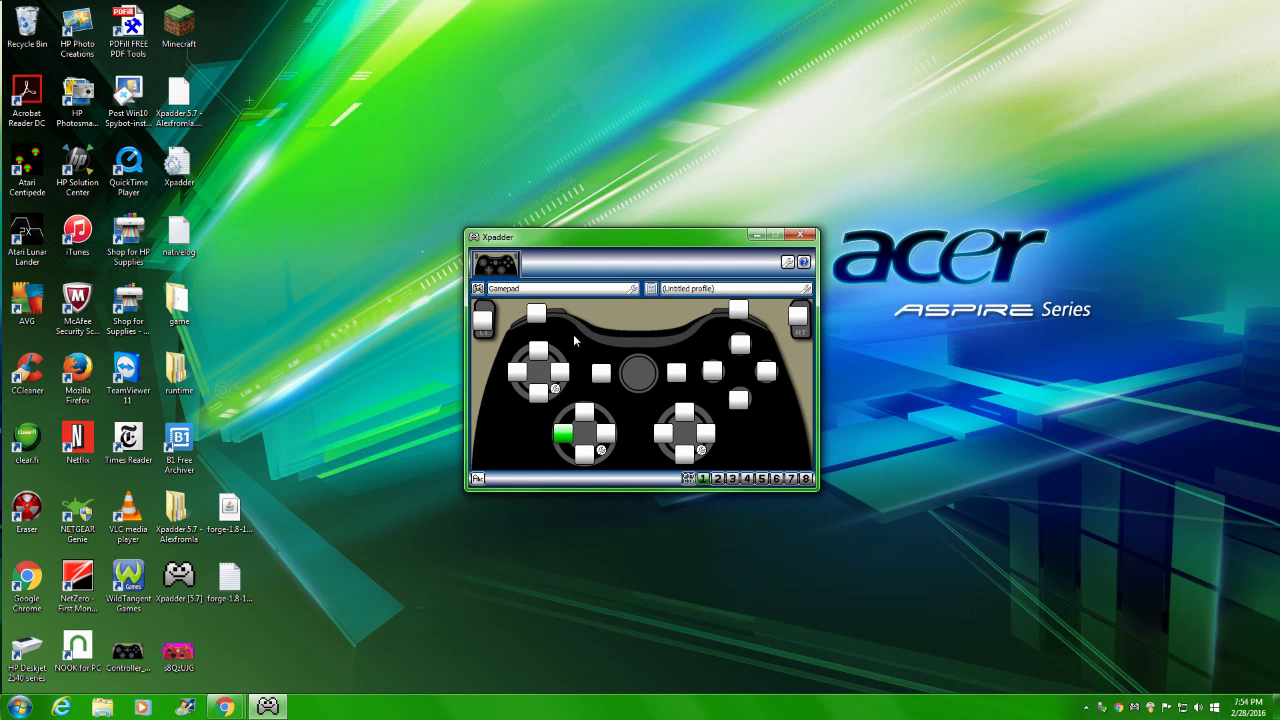
Map the D-pad's up and down directions to moving the mouse up and down.
right_click(598, 457)
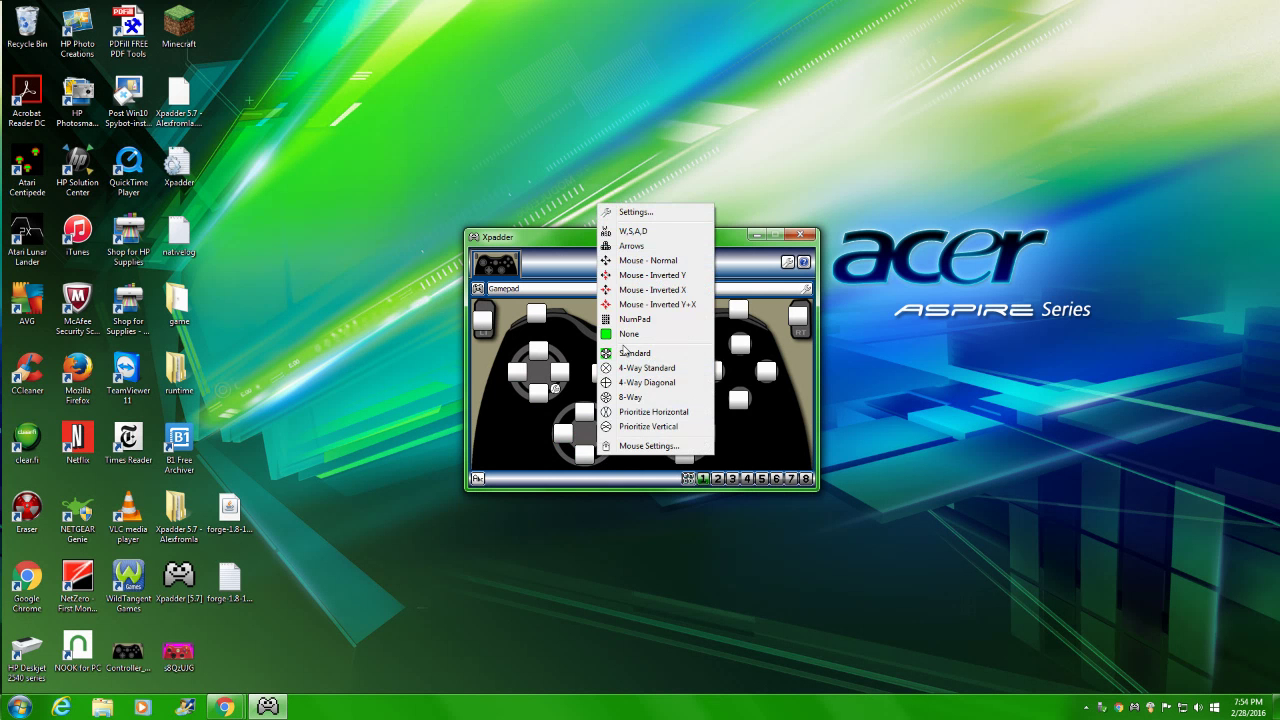
click(572, 432)
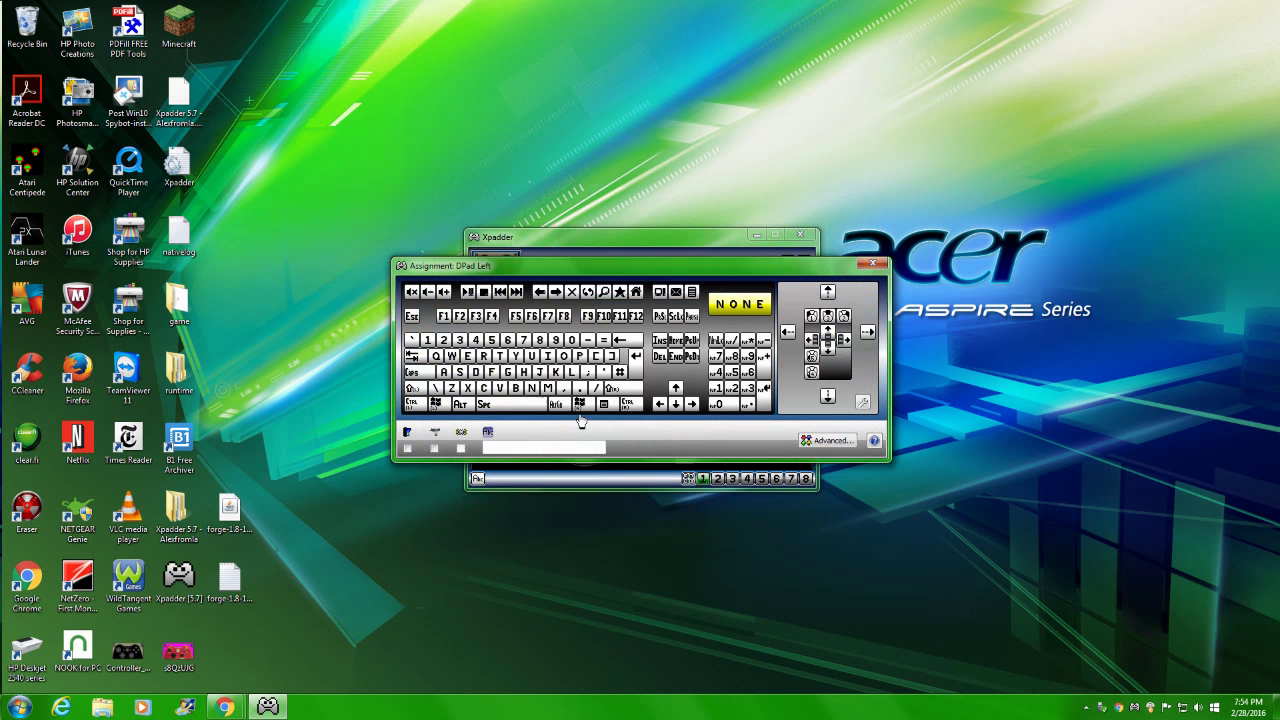
click(870, 266)
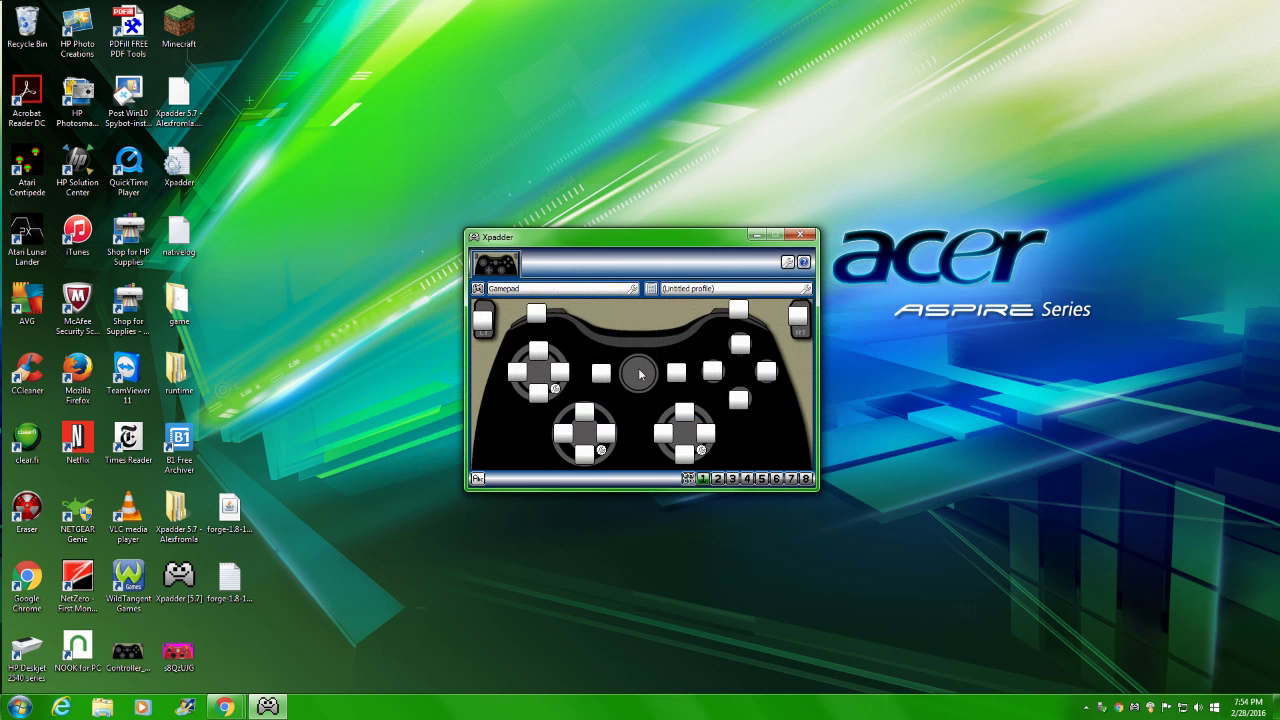
click(582, 414)
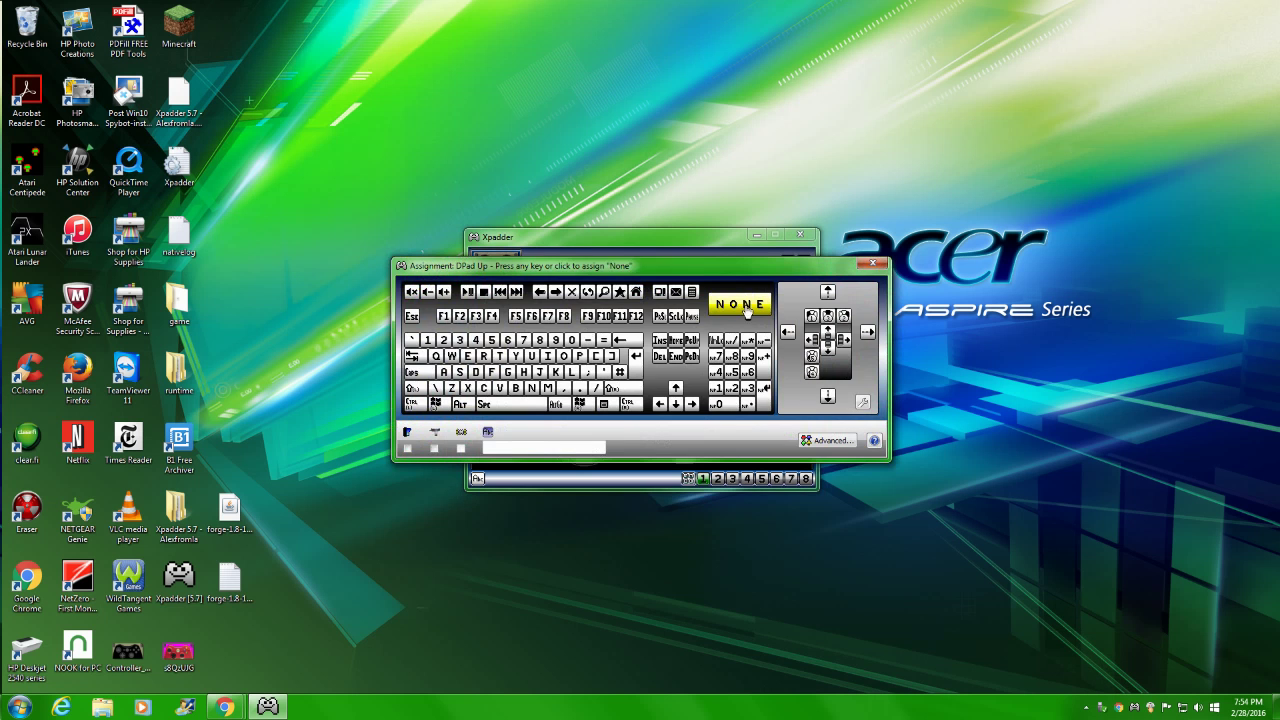
click(828, 293)
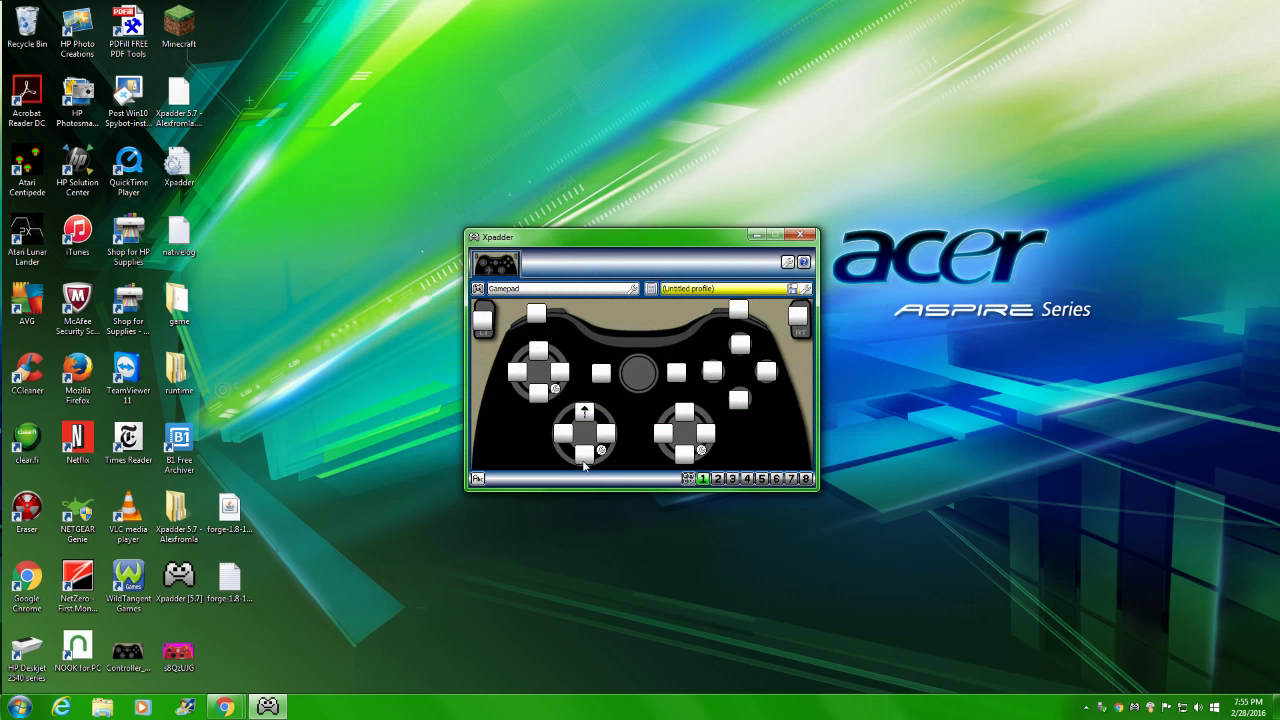
click(584, 456)
click(822, 395)
Map D-pad left and right to mouse left and right, and reconfirm up as mouse up.
click(560, 436)
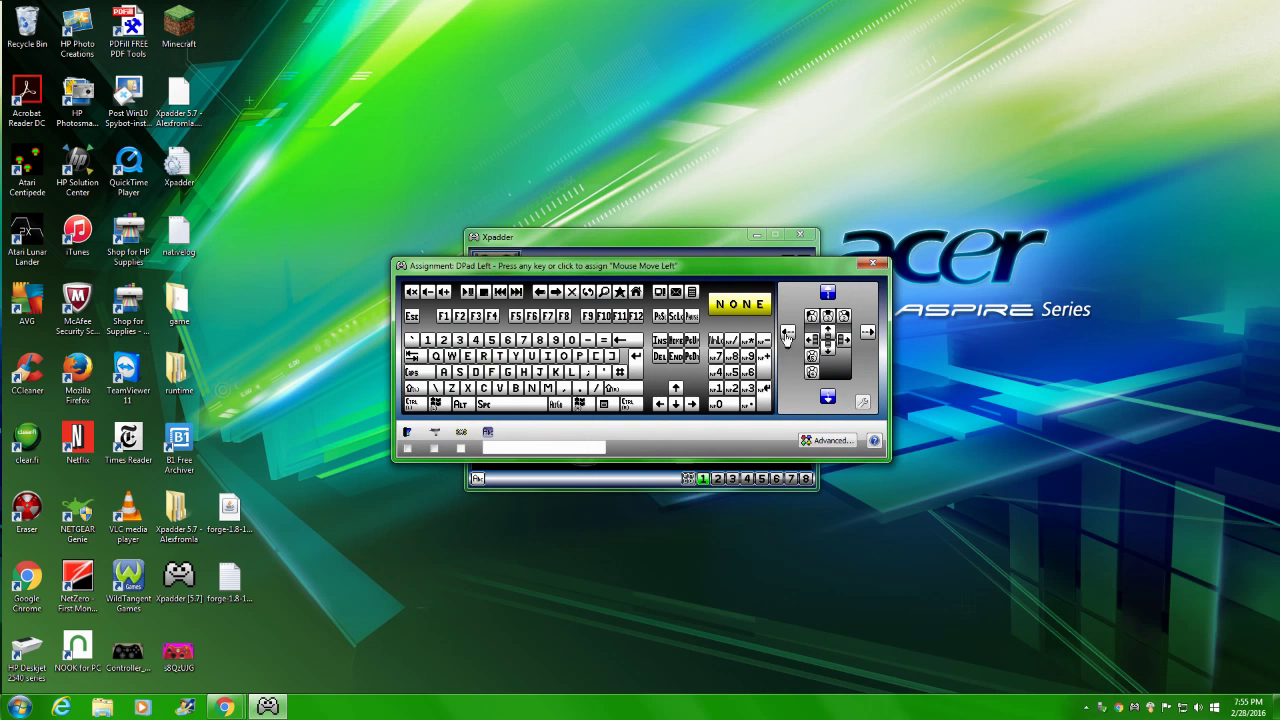
click(789, 345)
click(606, 433)
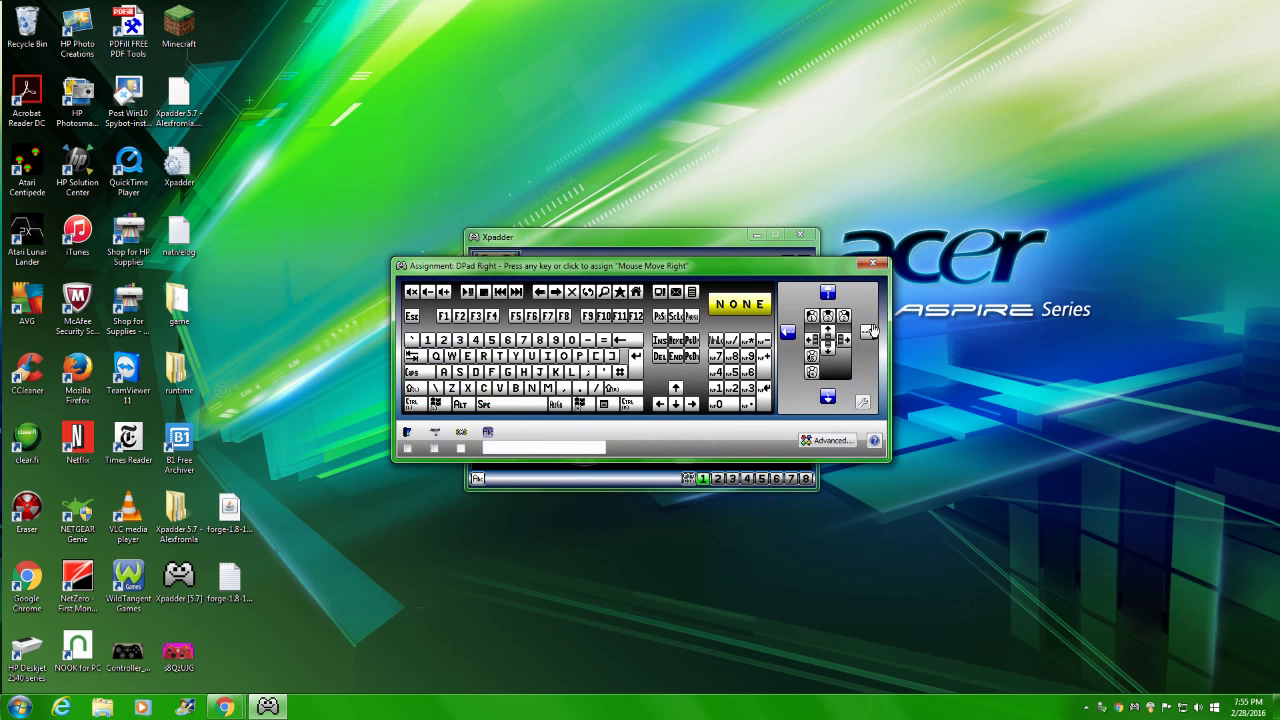
click(868, 332)
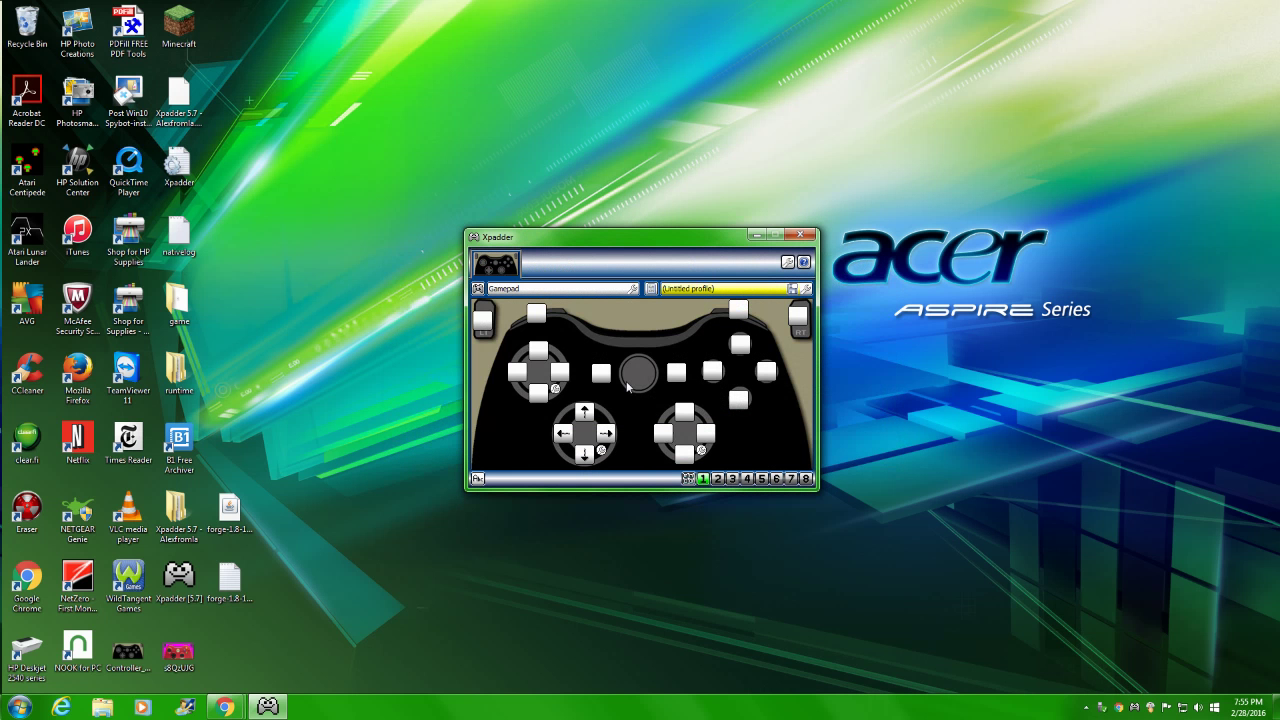
click(585, 416)
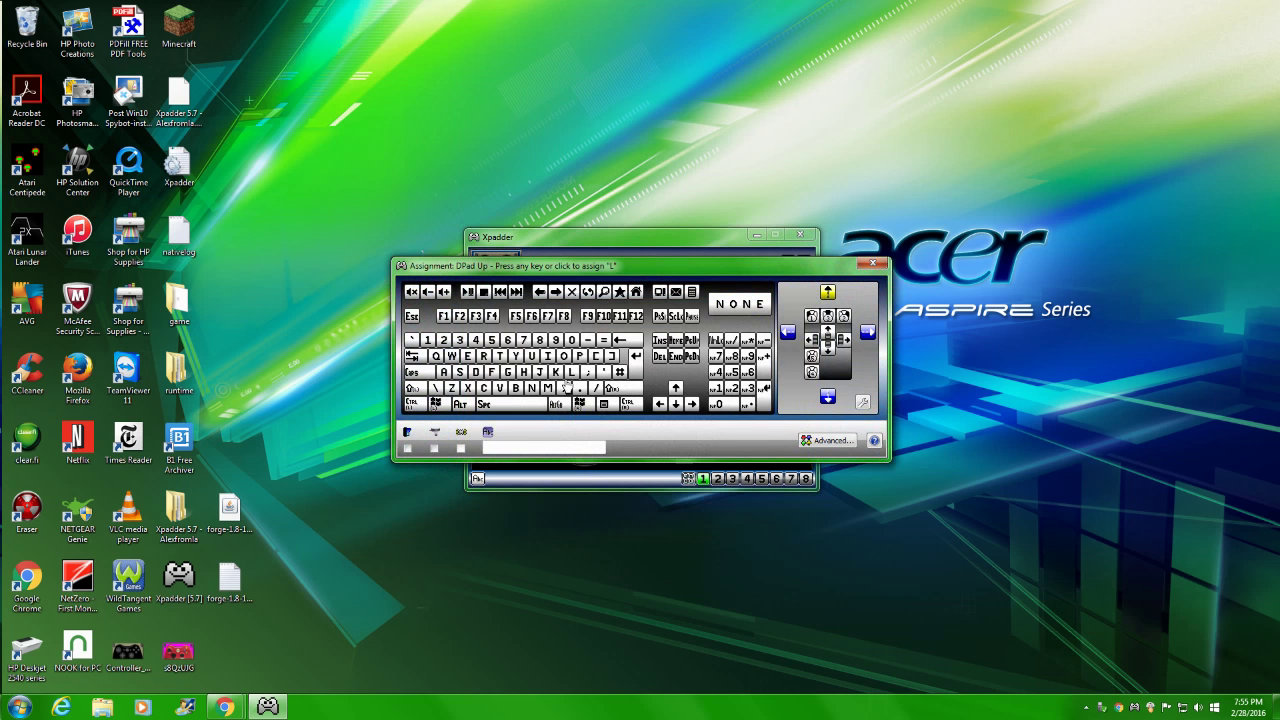
click(668, 386)
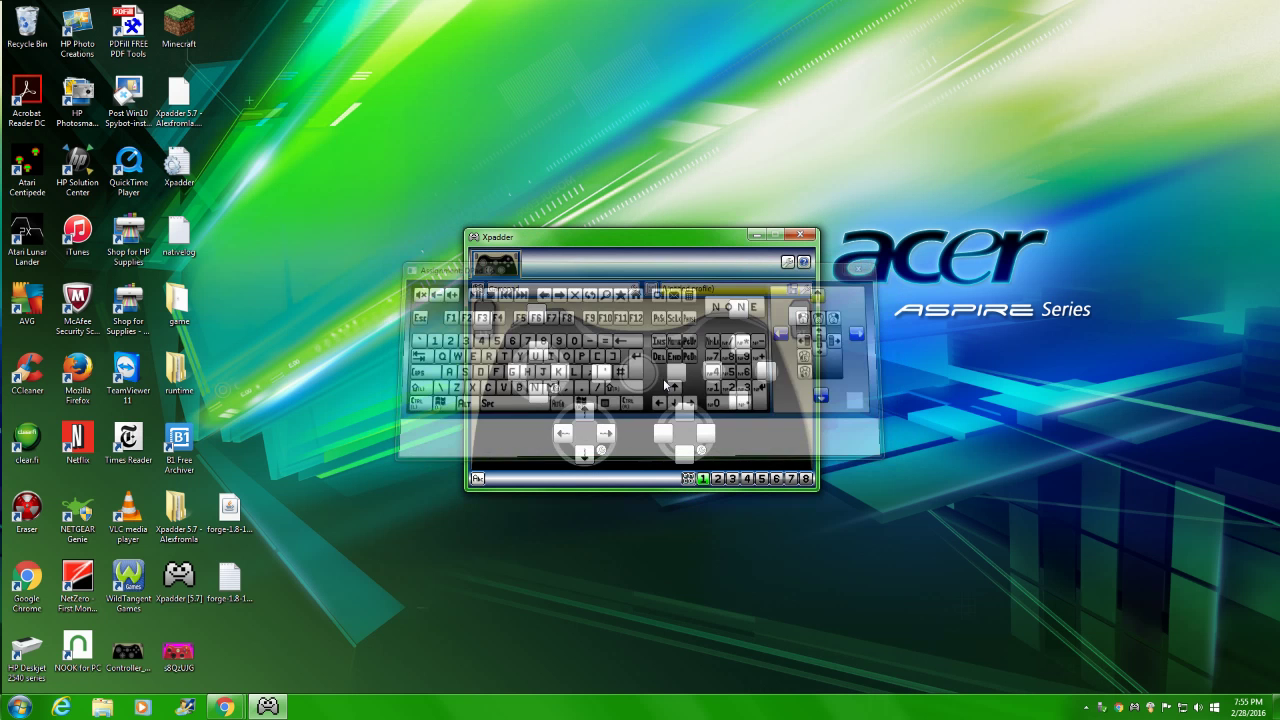
Map Stick 1's up, right, down and left to the matching mouse movements.
click(537, 357)
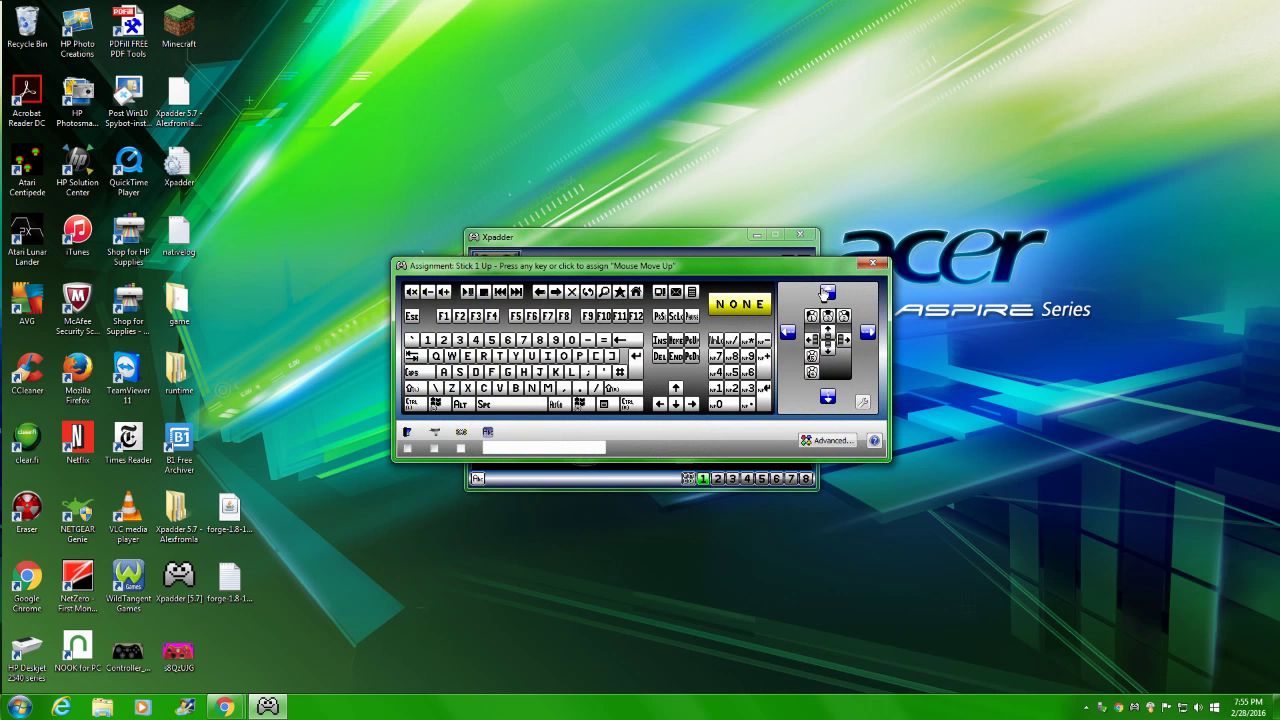
click(826, 292)
click(866, 332)
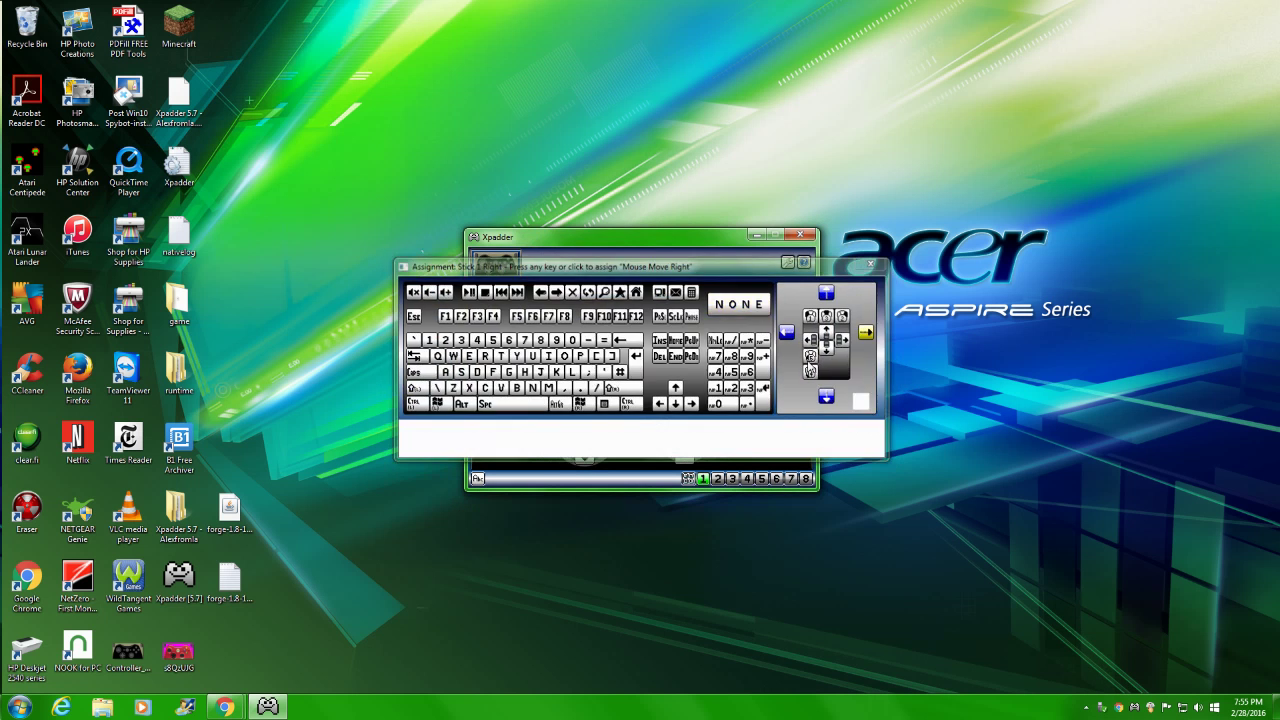
click(539, 400)
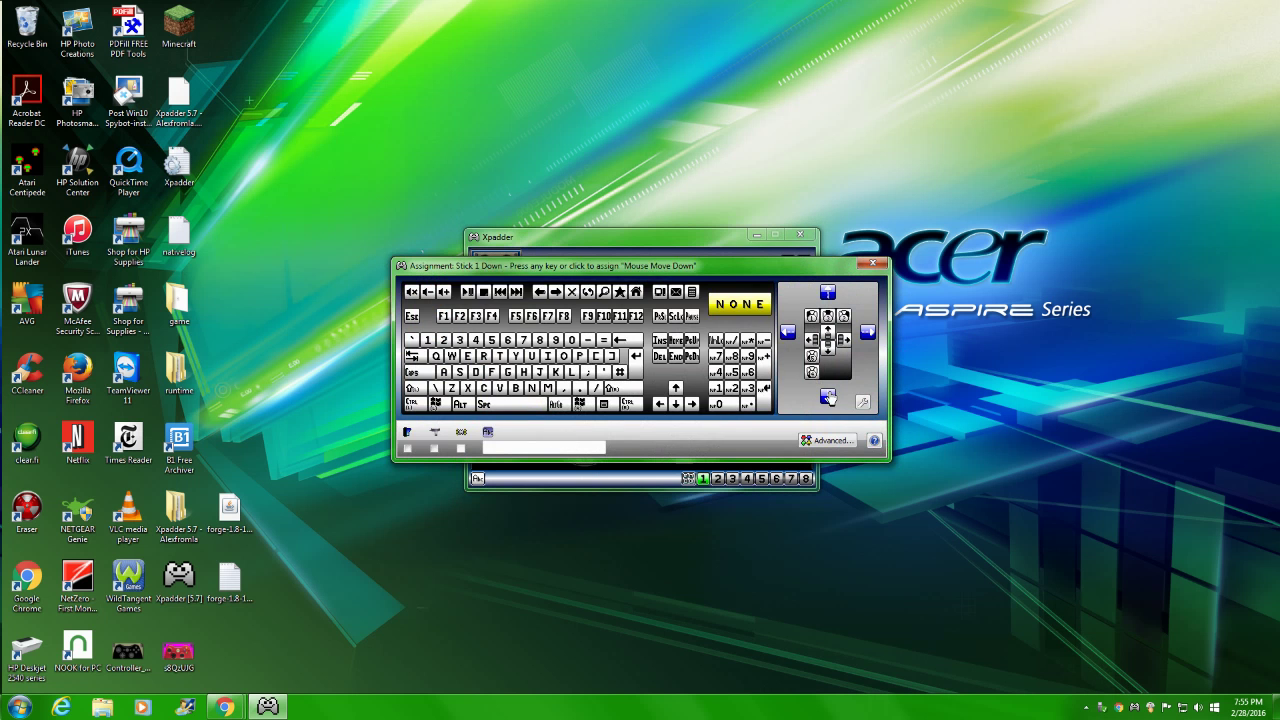
click(828, 396)
click(519, 376)
click(787, 333)
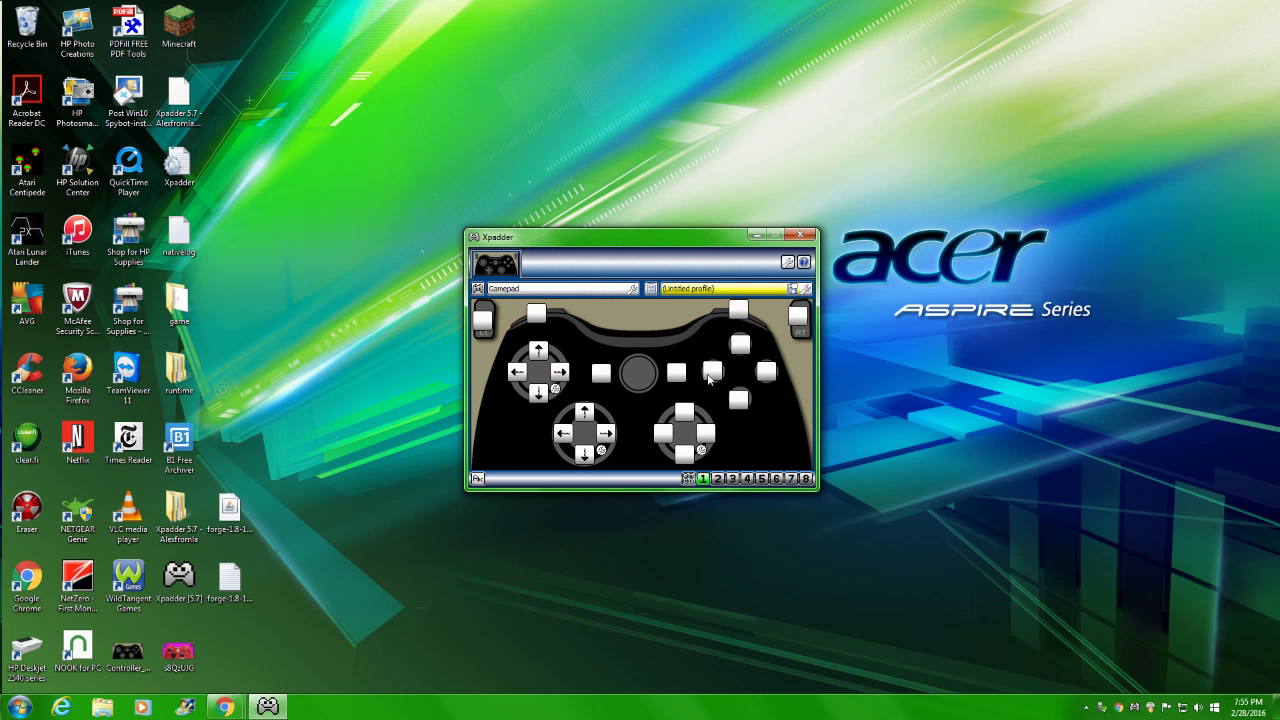
Bind the left bumper to the Space key and the right bumper to W.
click(538, 318)
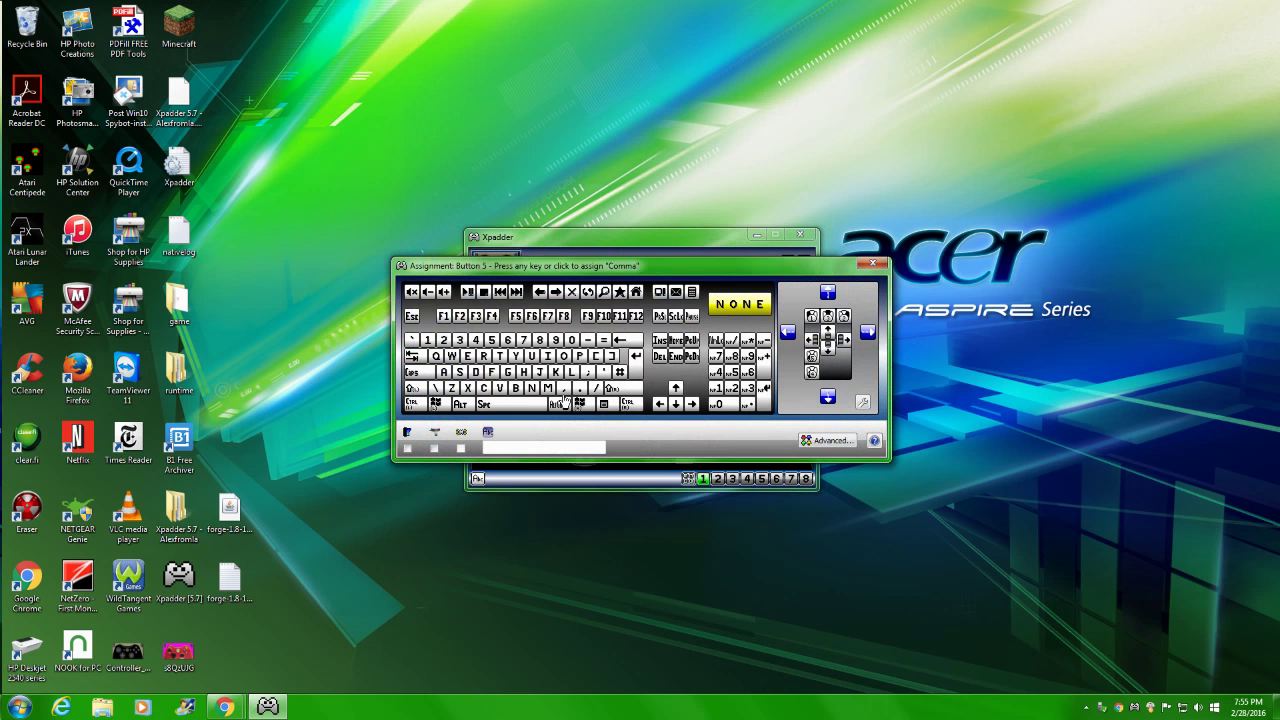
click(518, 410)
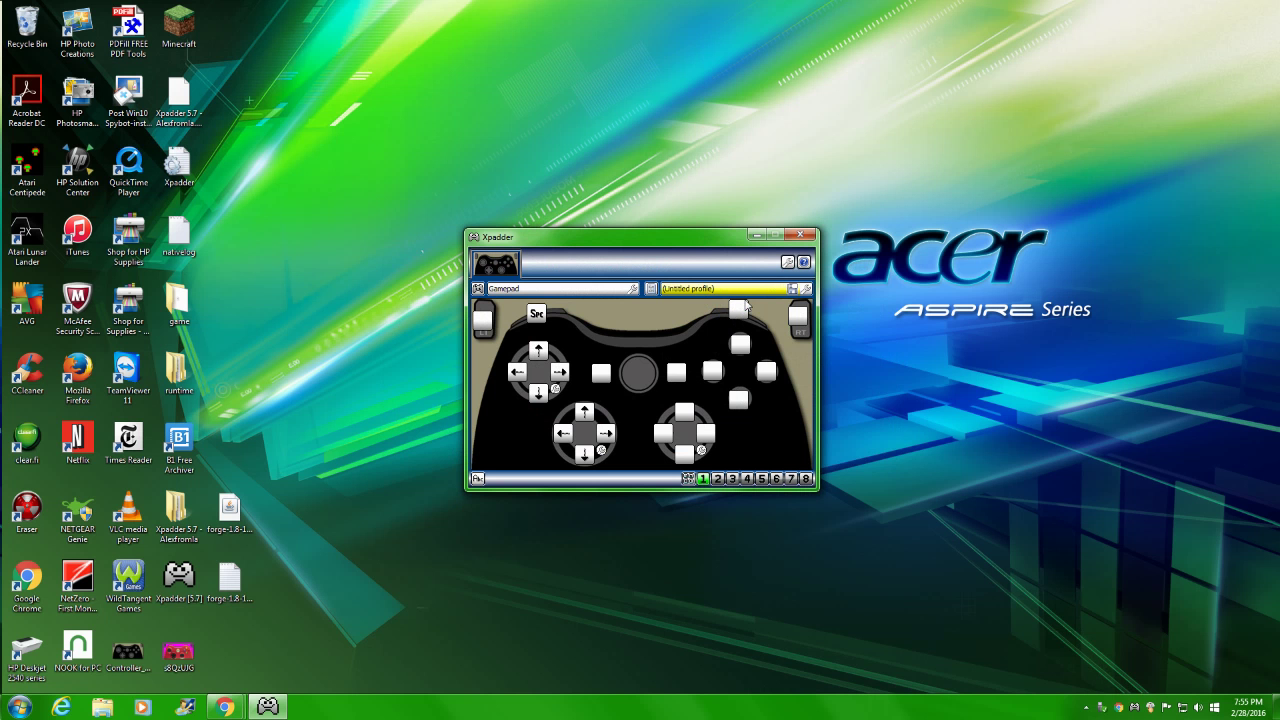
click(740, 308)
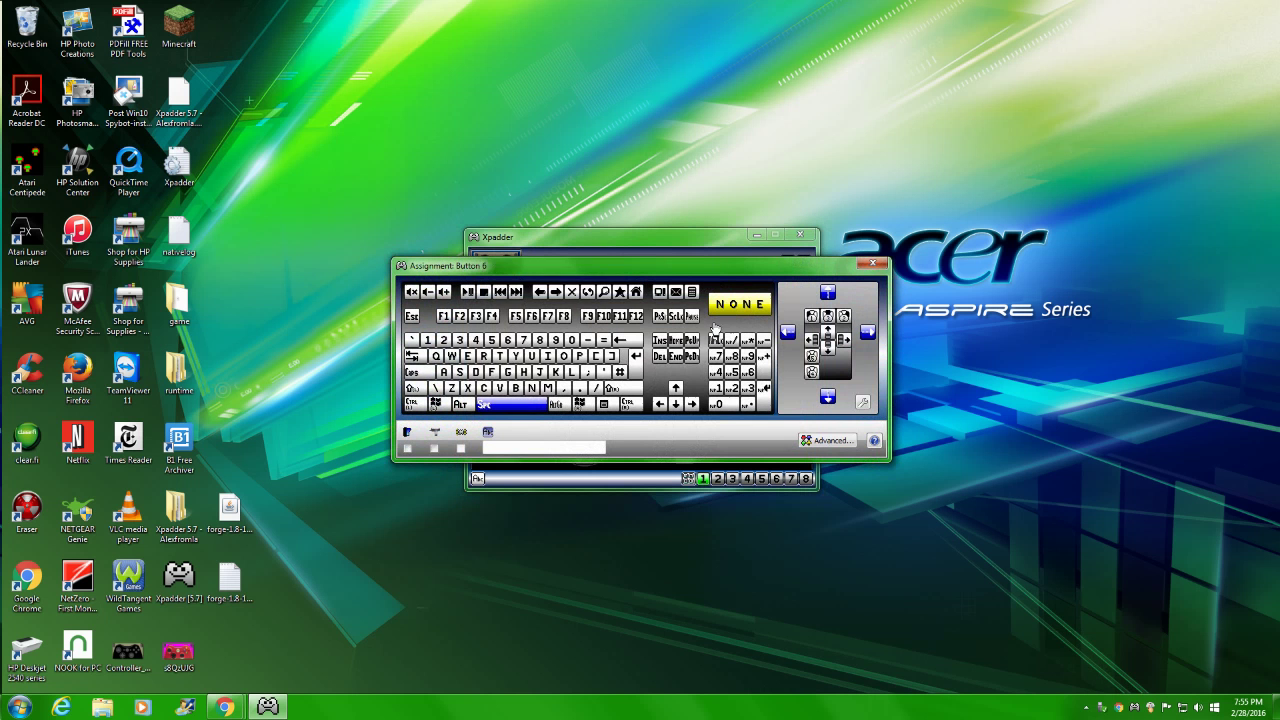
click(451, 355)
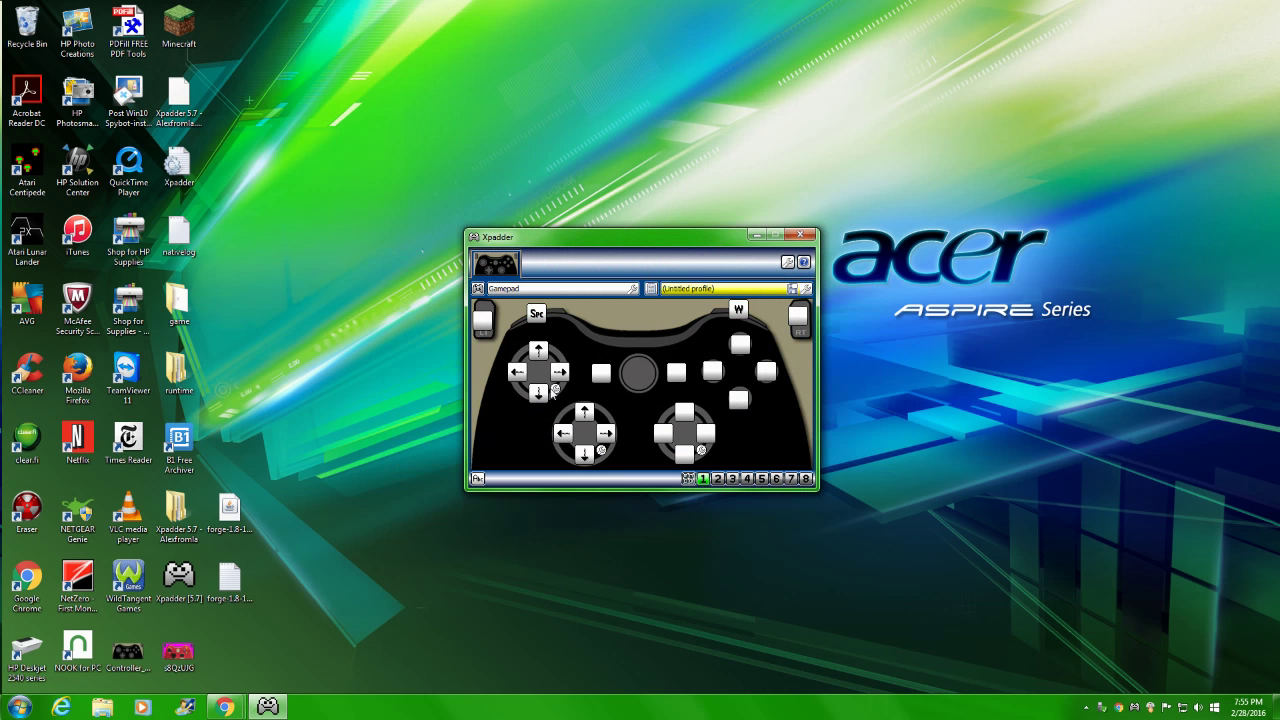
click(555, 389)
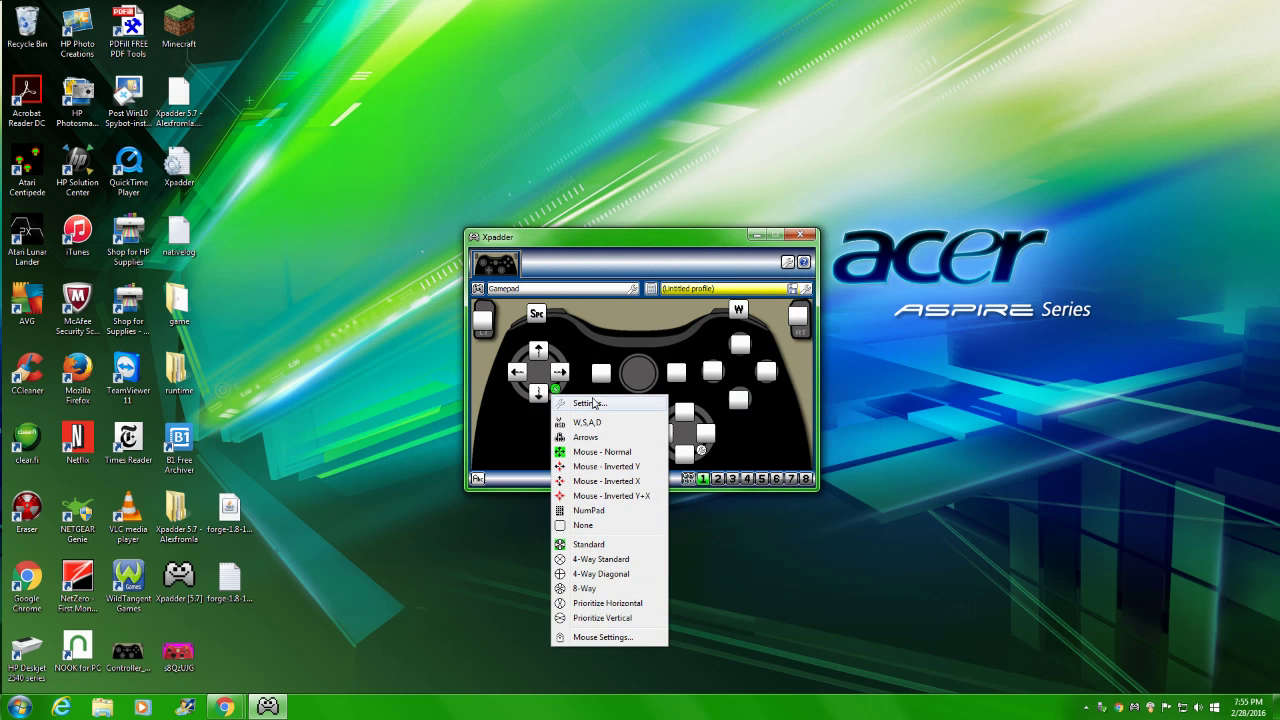
Drag Stick 1's DeadZone slider in its Settings from 25% down to 1%.
click(594, 403)
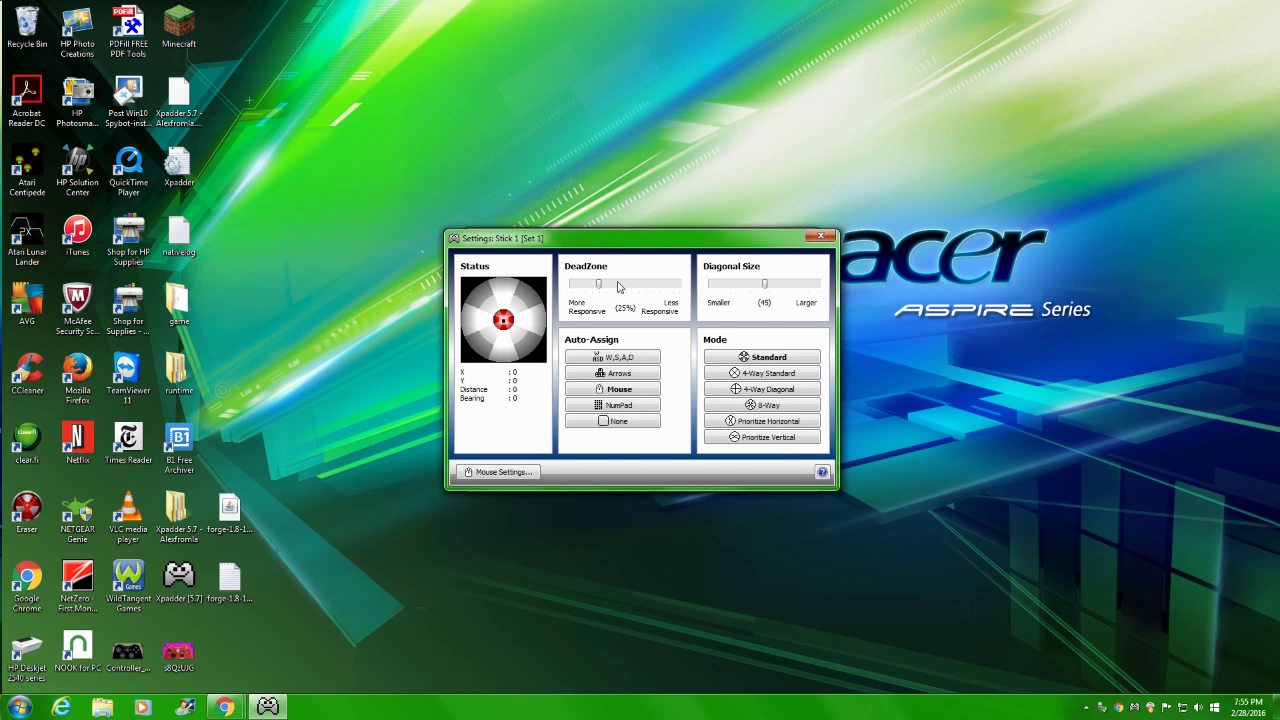
drag(599, 285, 546, 287)
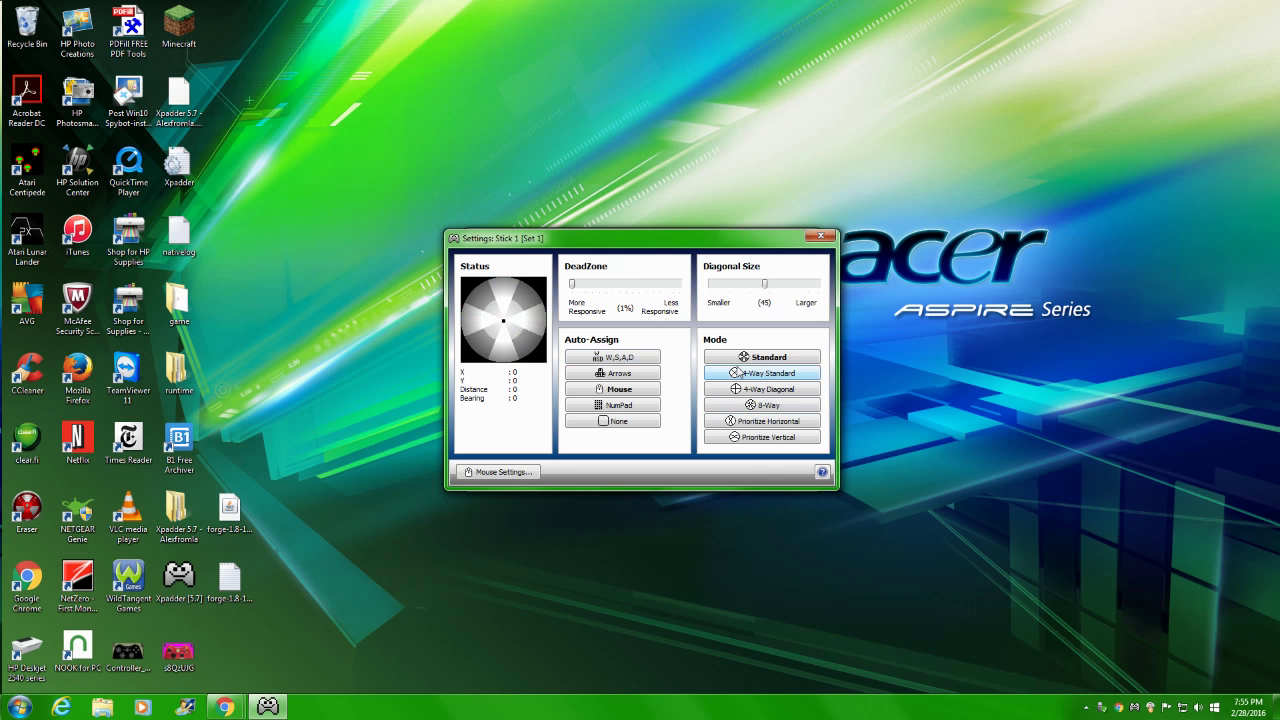
click(821, 236)
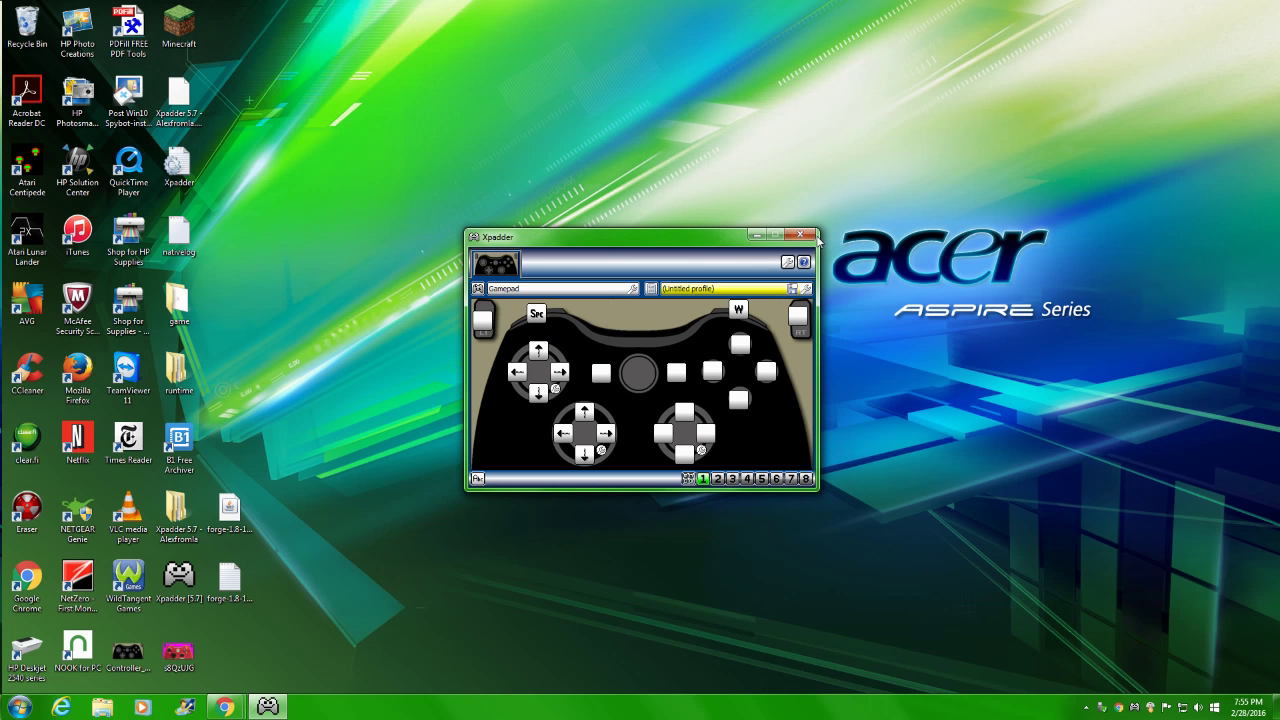
Save the current layout as an Xpadder profile with the file name 'Agar.io'.
click(790, 289)
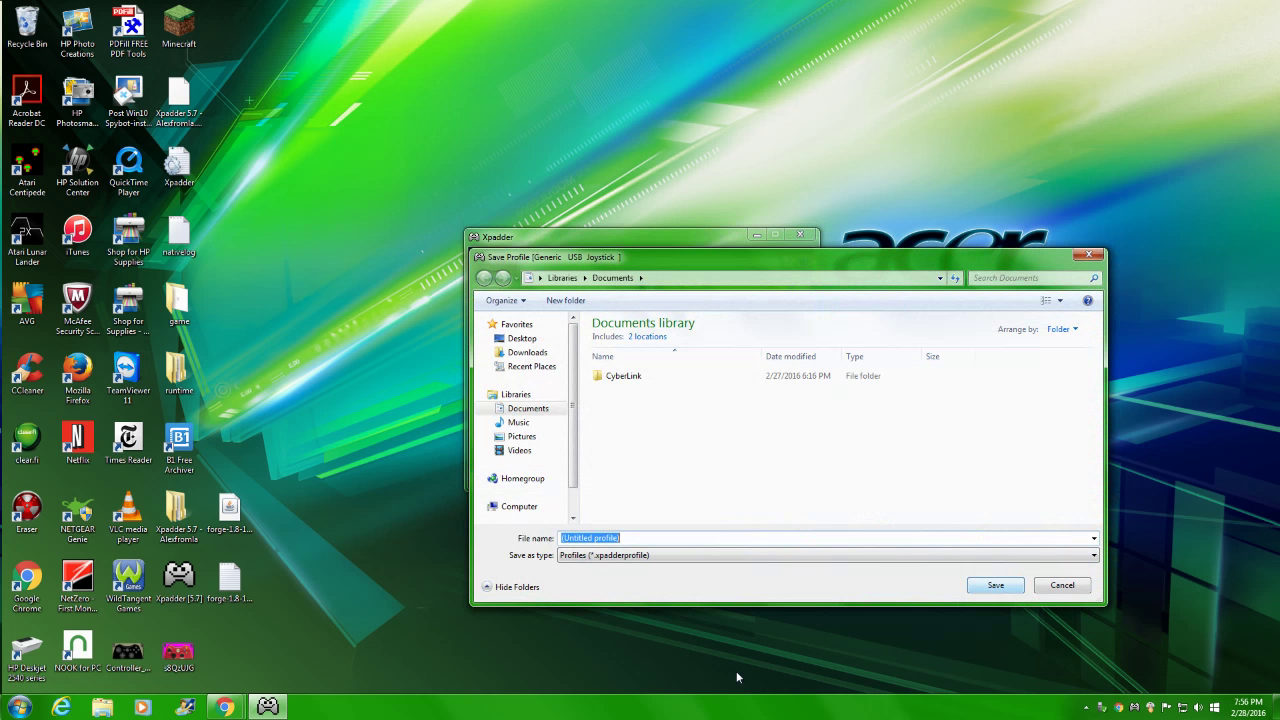
text(Aga)
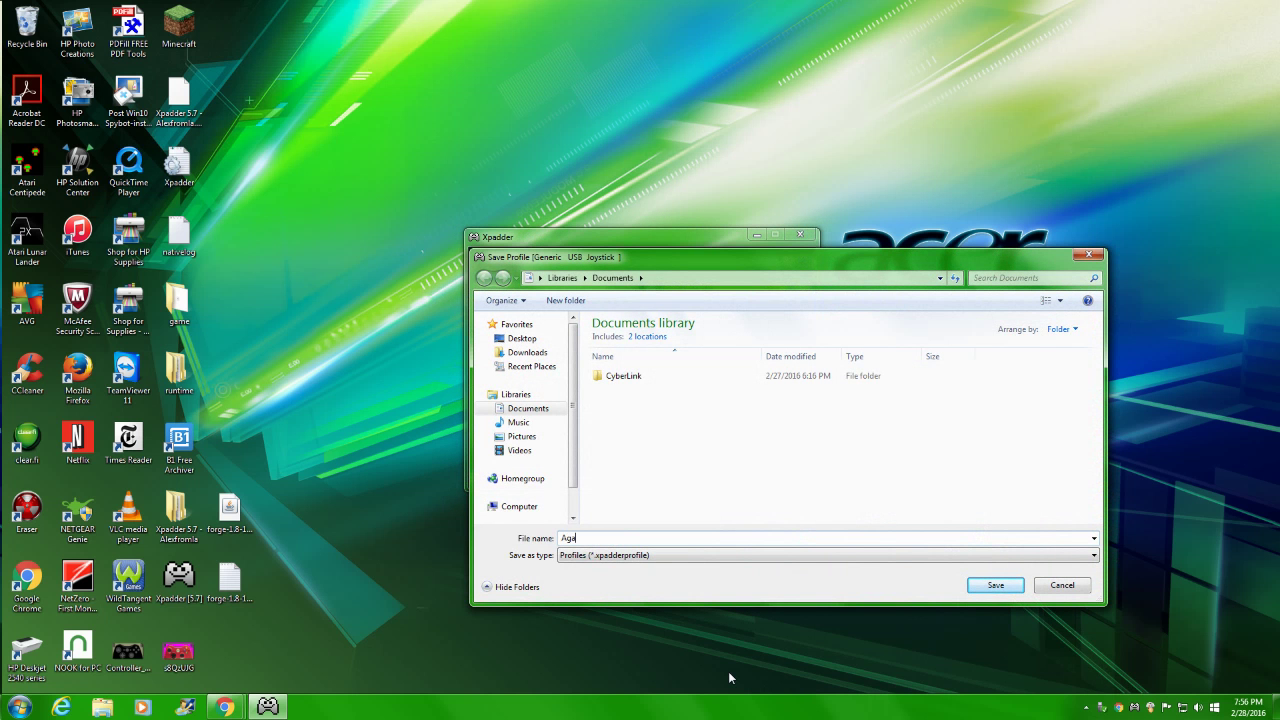
text(r.io)
click(995, 585)
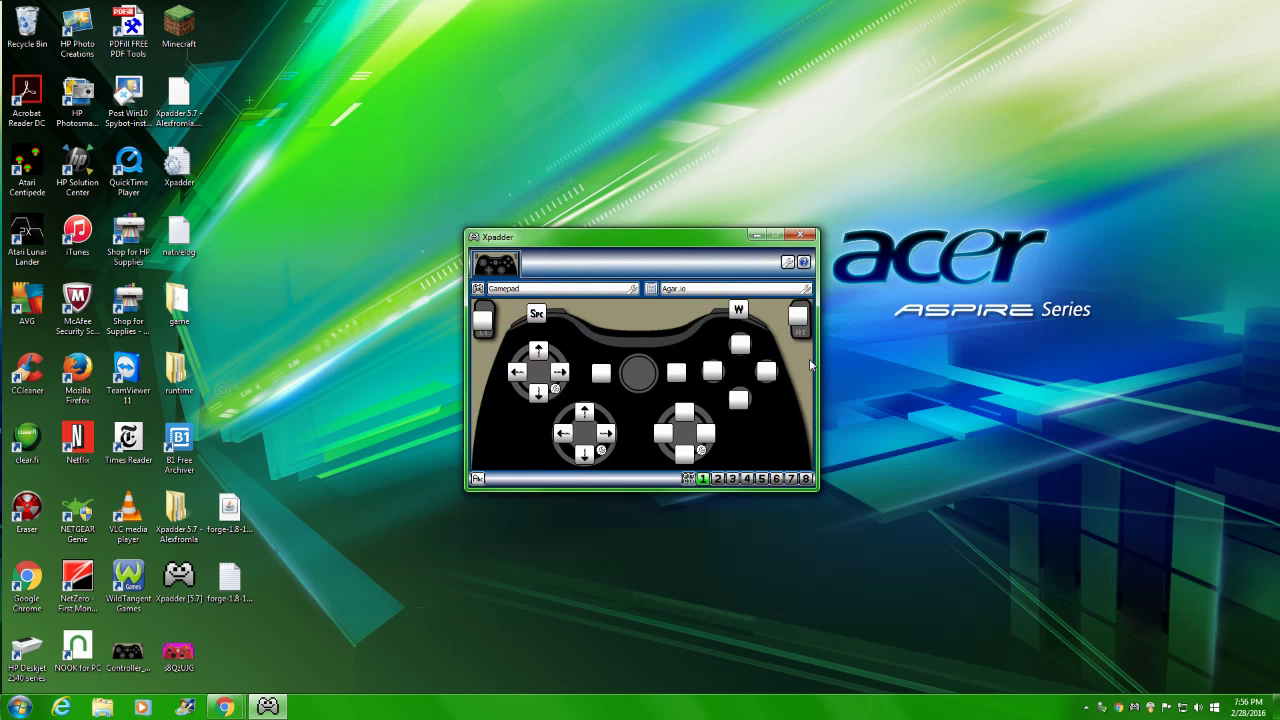
Close Xpadder and bring the Chrome window with Agar.io to the front.
click(800, 236)
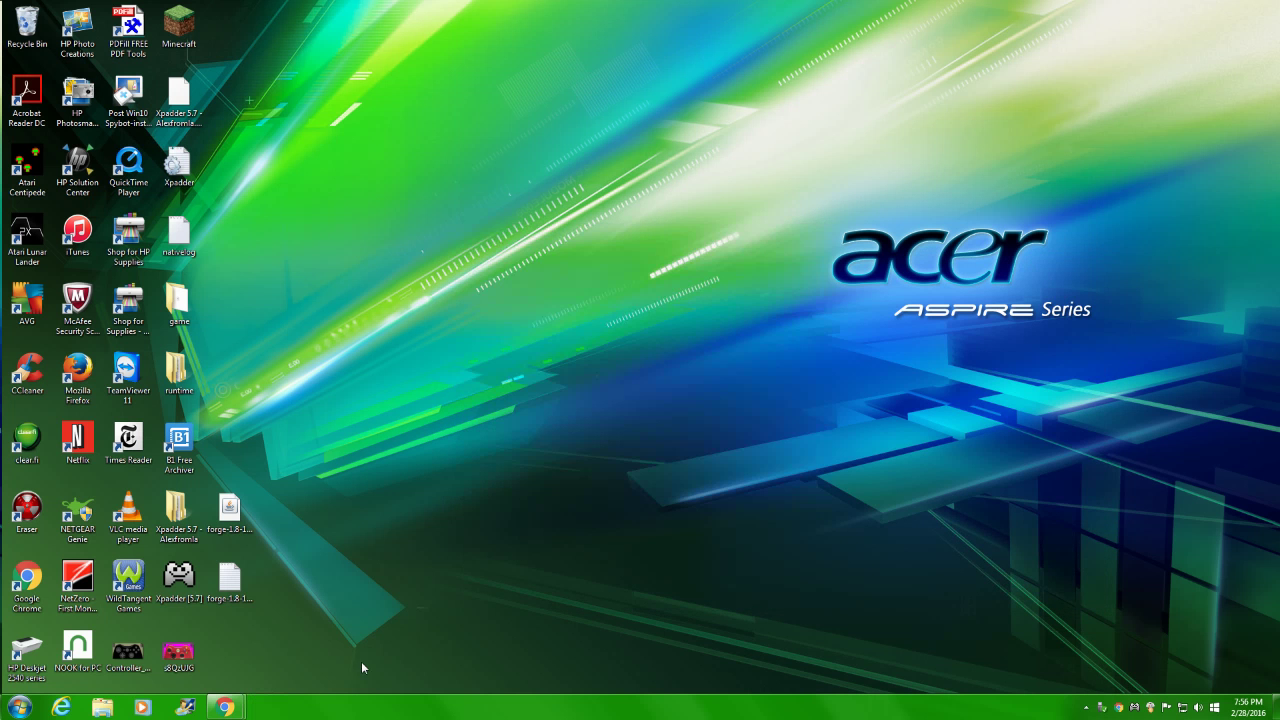
mouse_move(224, 707)
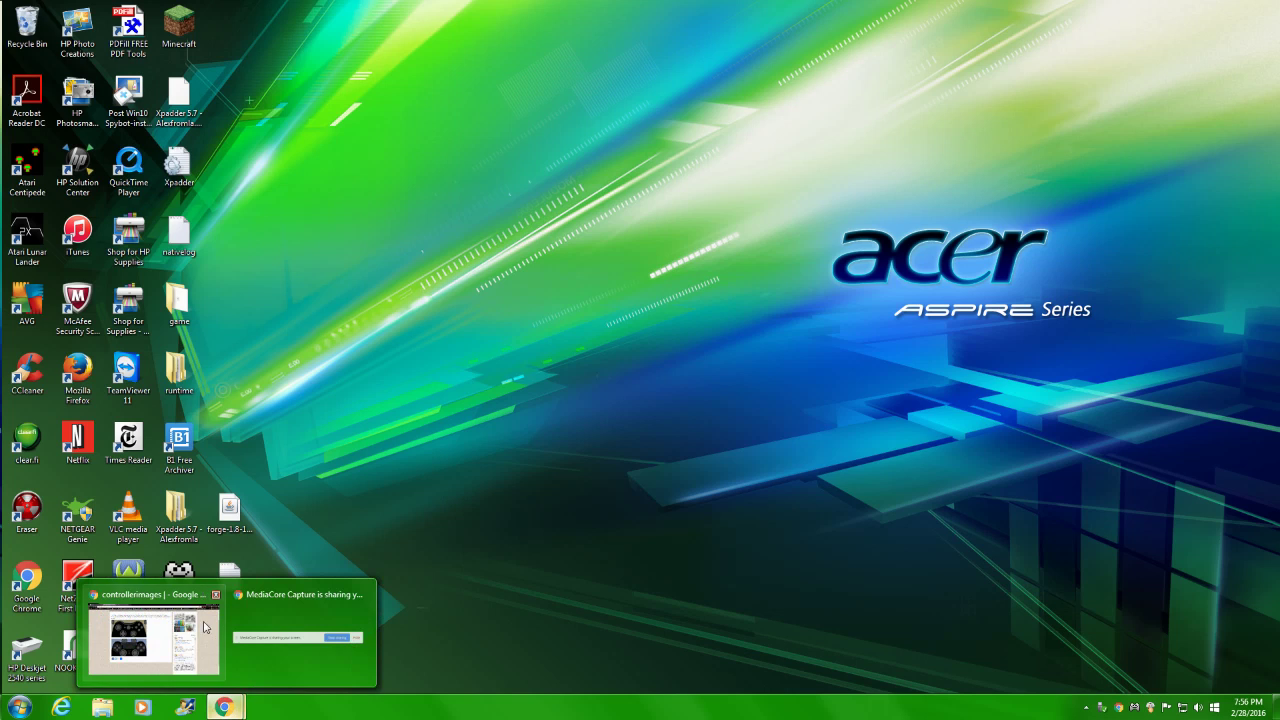
click(205, 627)
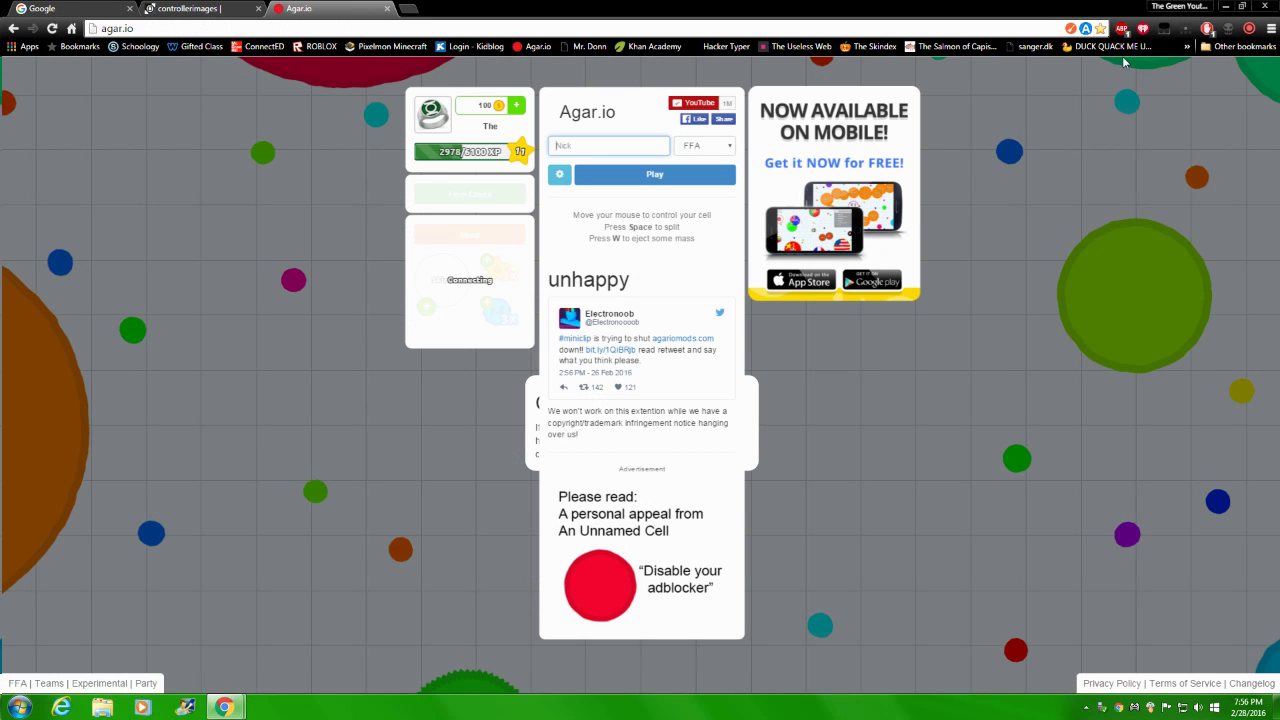
Uninstall AgarioMods Evergreen Script from its toolbar icon menu, then reload Agar.io.
right_click(1086, 30)
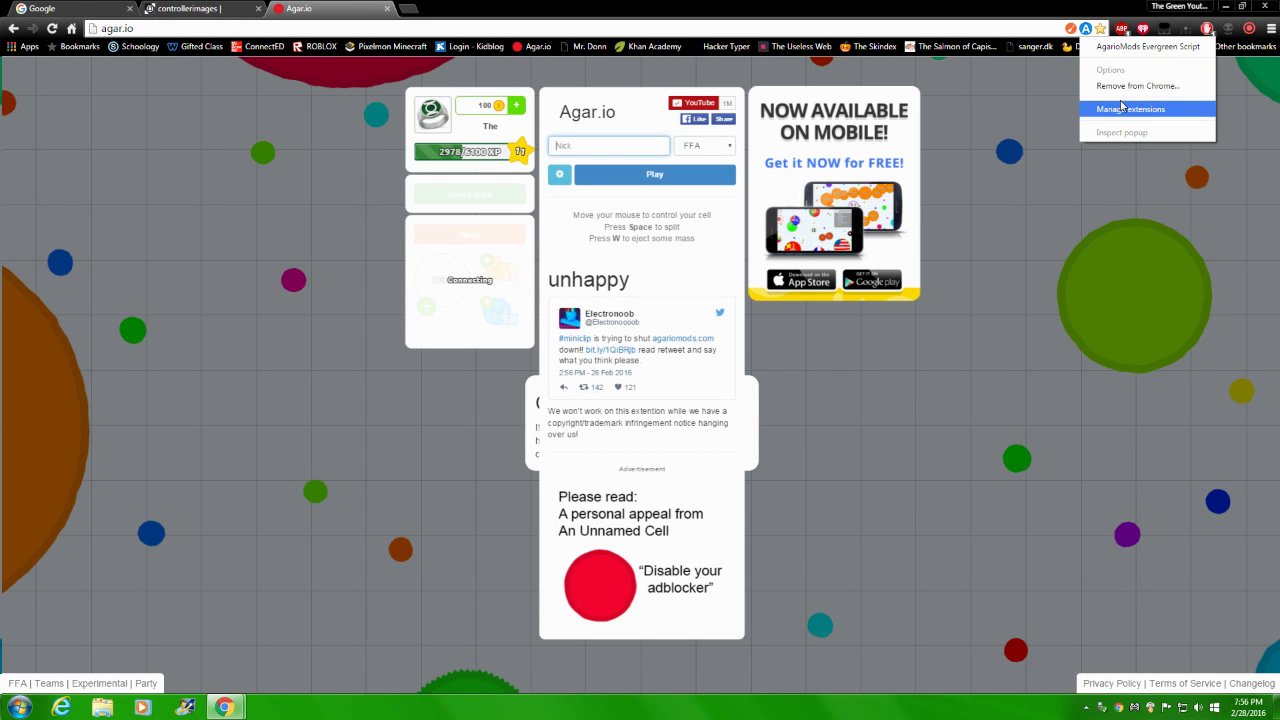
click(1050, 103)
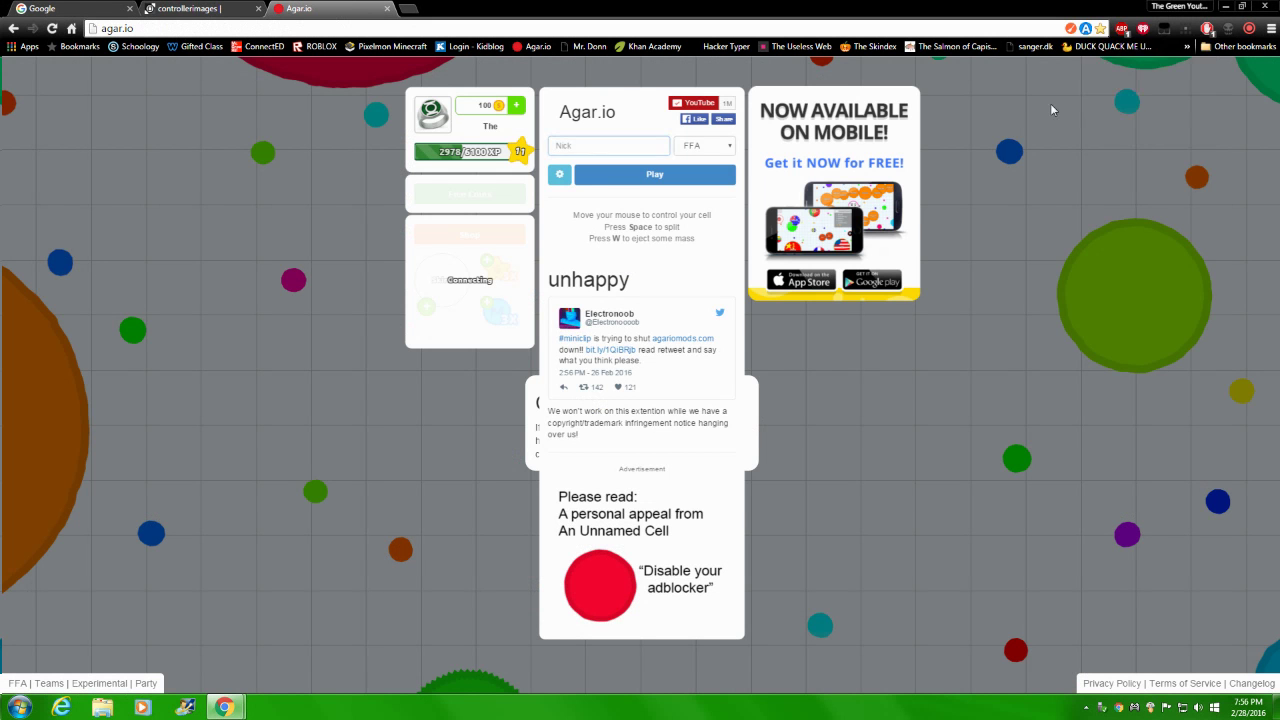
click(606, 145)
right_click(1121, 30)
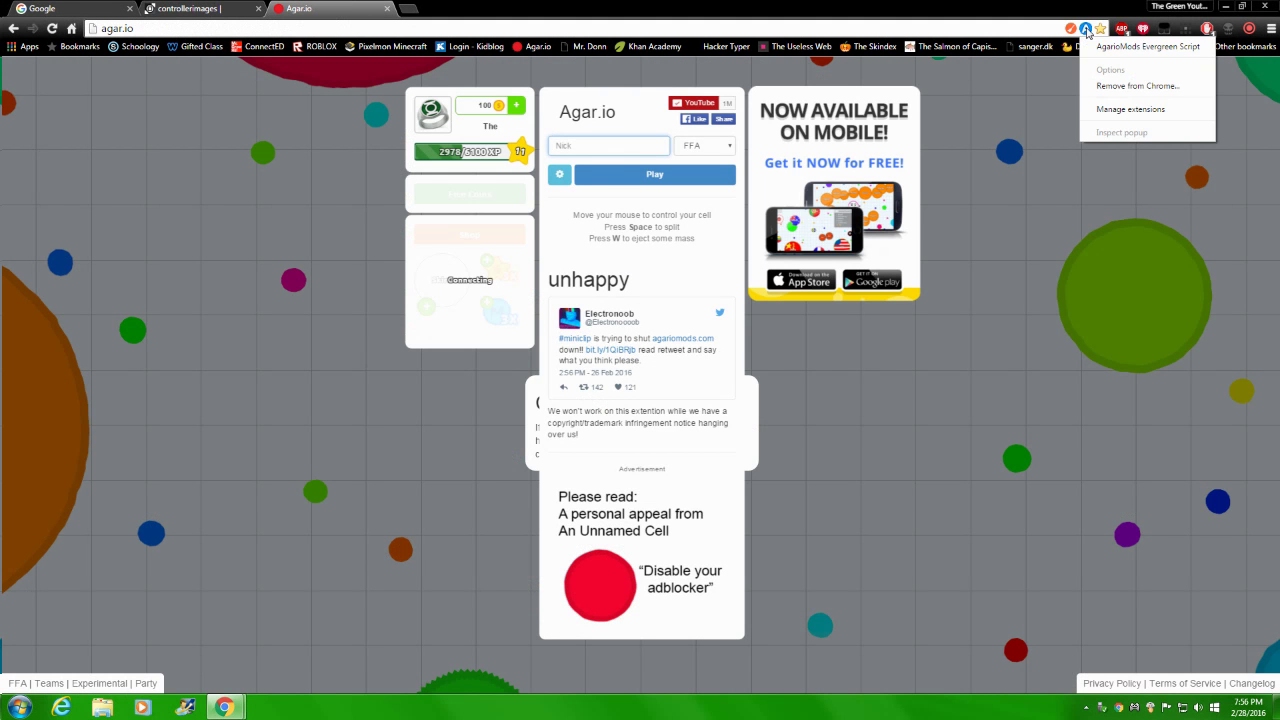
click(1135, 108)
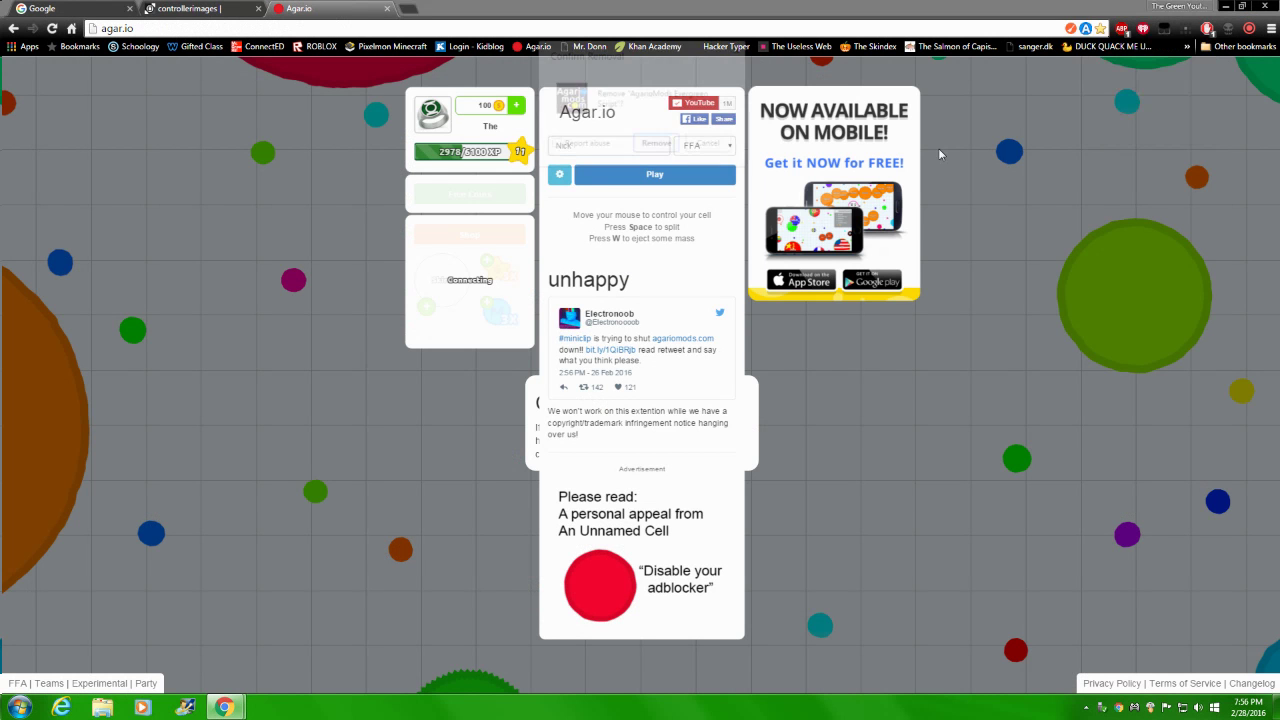
click(656, 143)
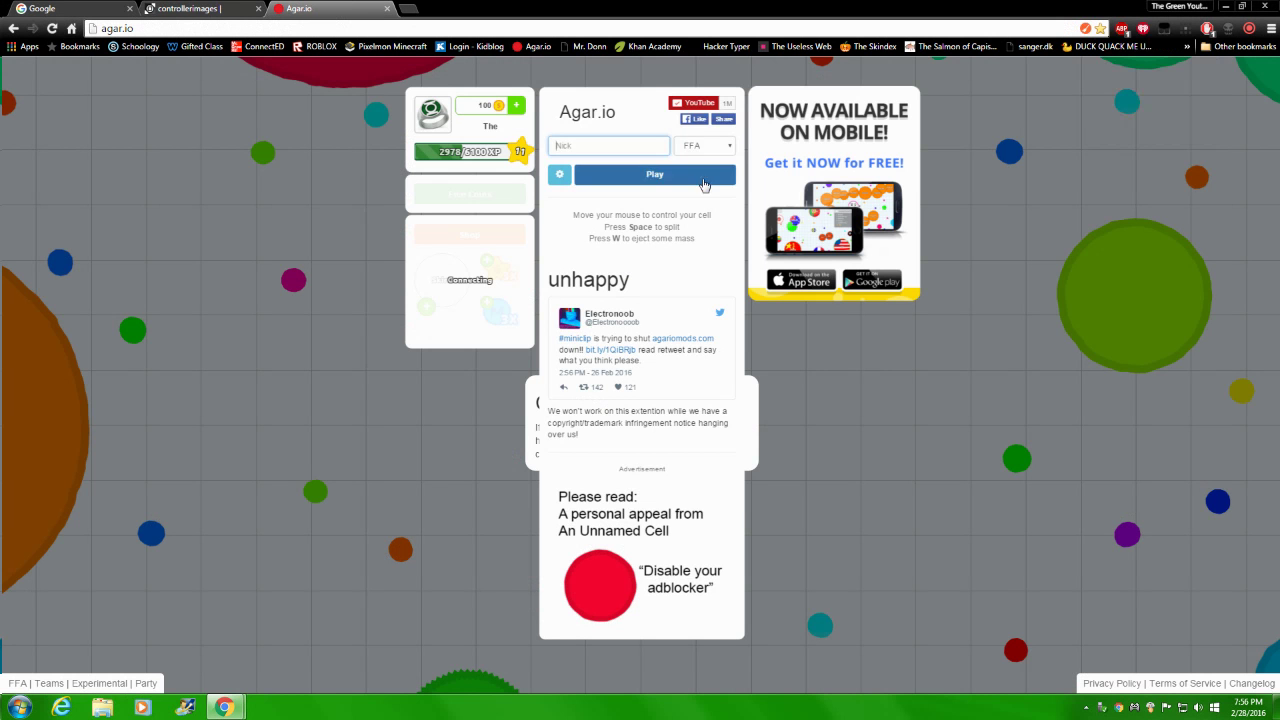
click(49, 35)
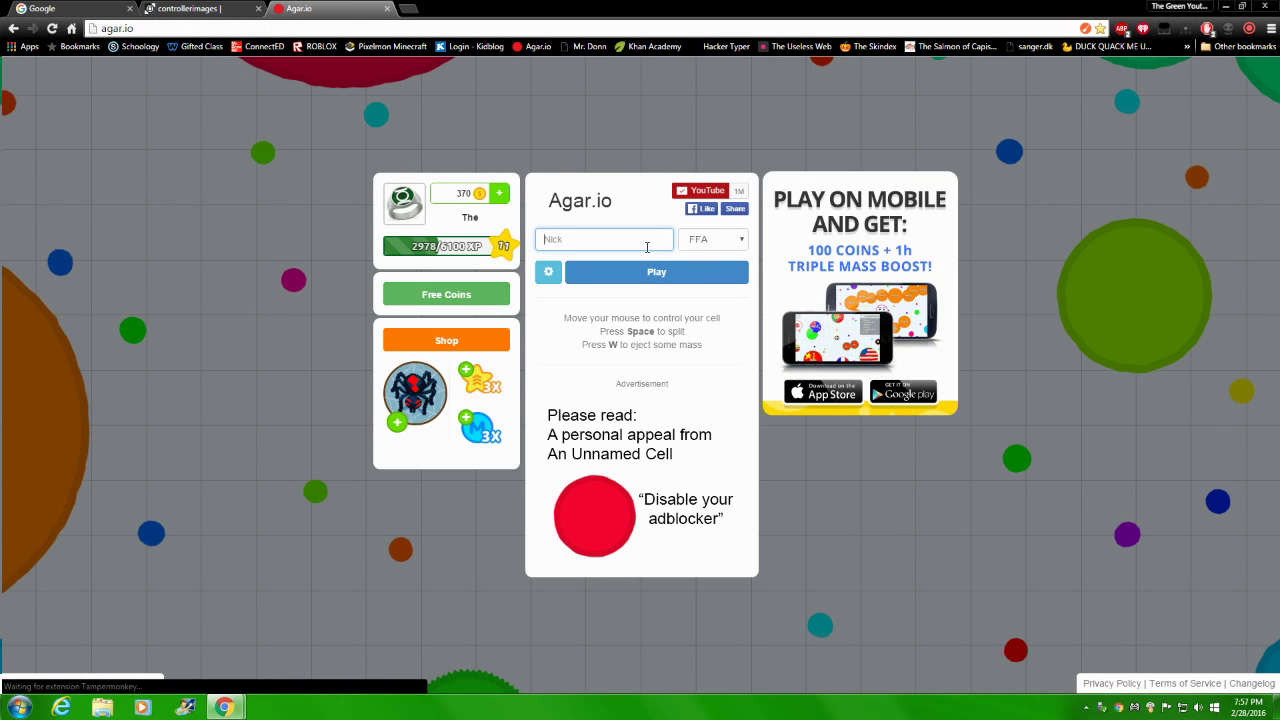
Enter 'The Green' as the nickname in the Nick field.
text(The G)
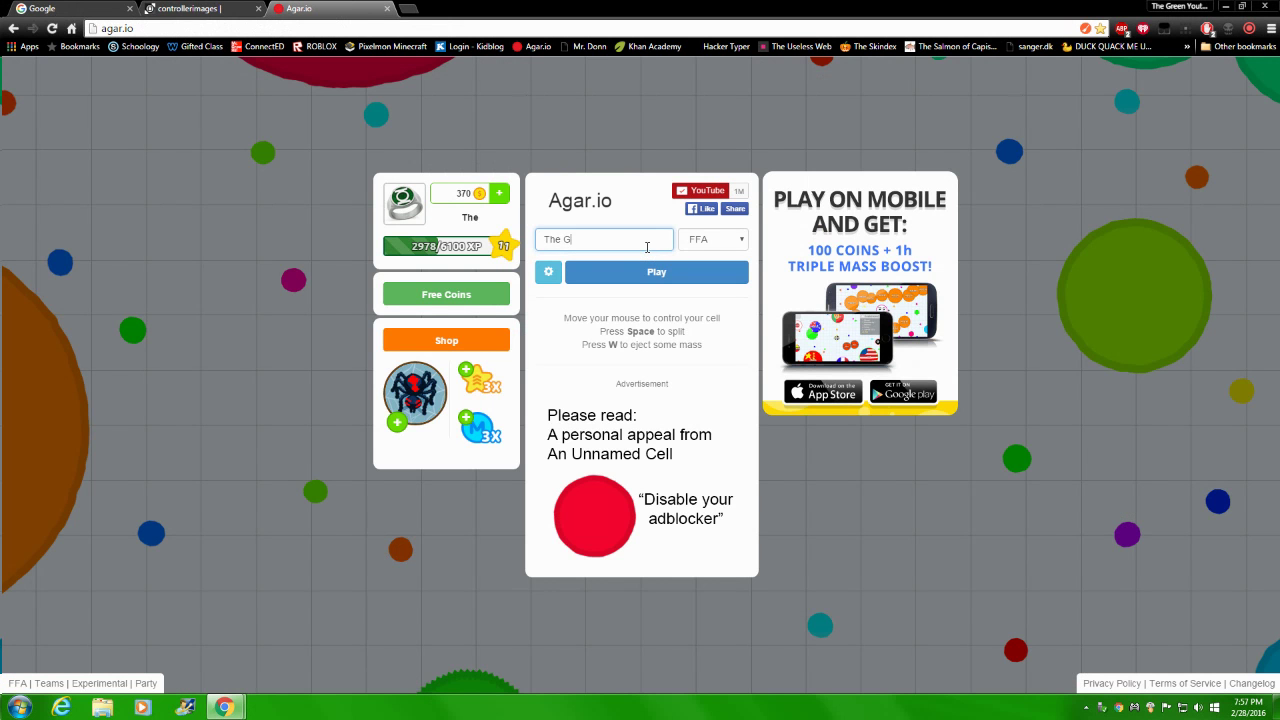
text(ree)
text(n)
Start a game as The Green and split the cell with Space.
click(640, 285)
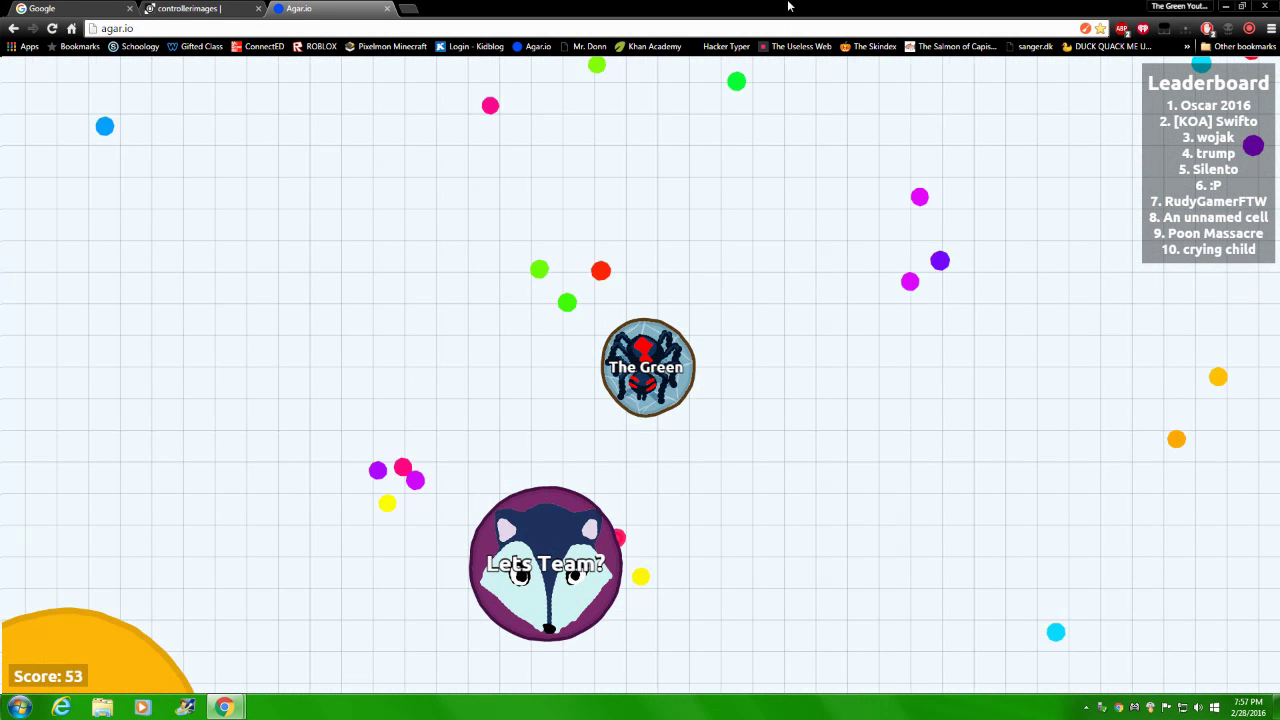
key(space)
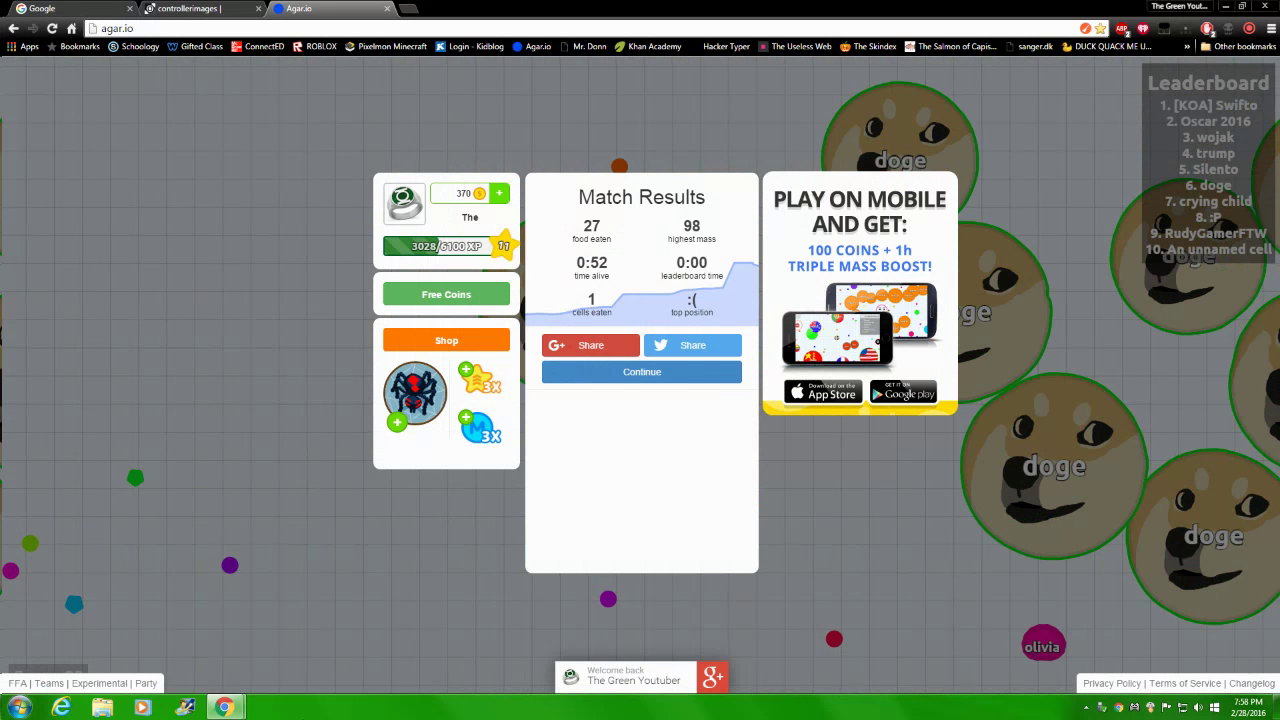
Dismiss Match Results with Continue and open the red recorder extension's controls.
click(631, 376)
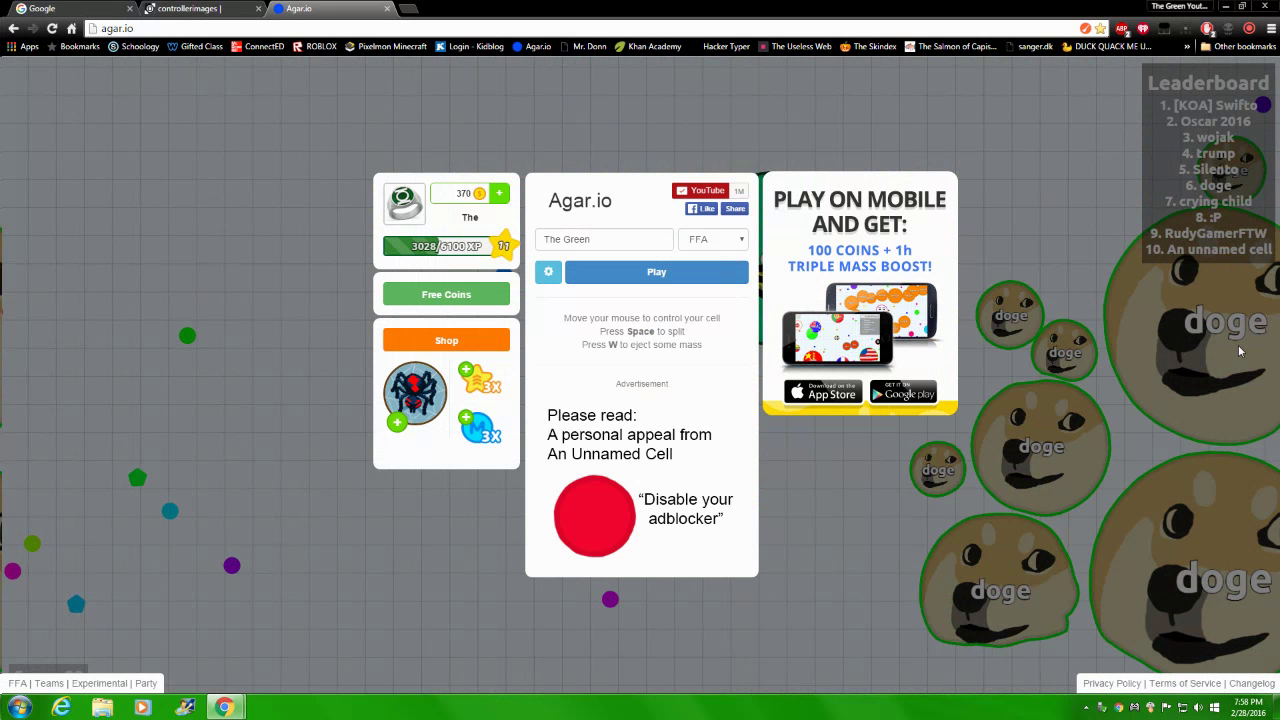
click(1249, 28)
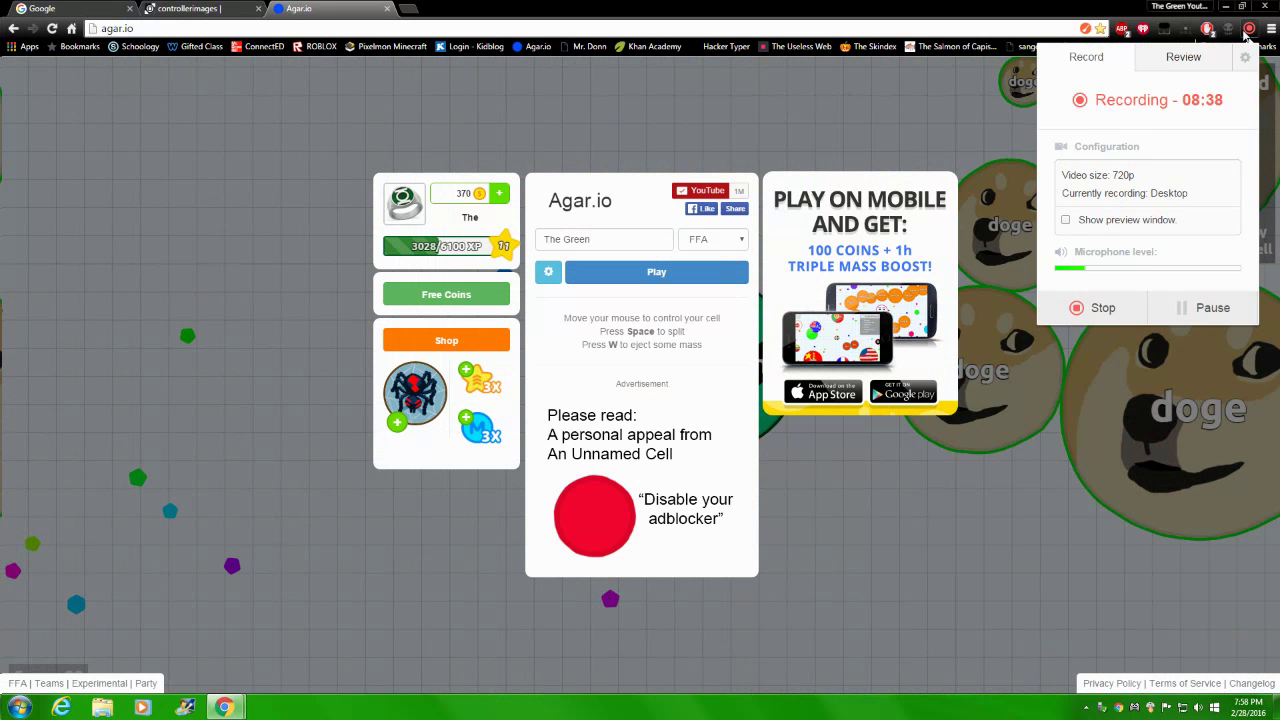